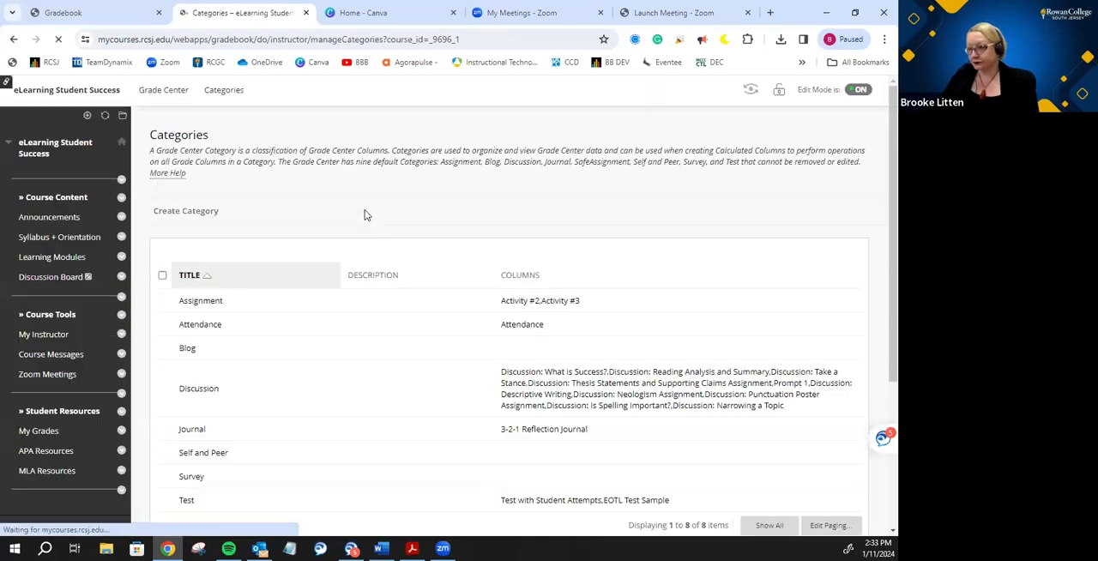
- Create a new grade category named Classwork
{"action": "scroll", "coordinate": [364, 215], "scroll_direction": "down", "scroll_amount": 1}
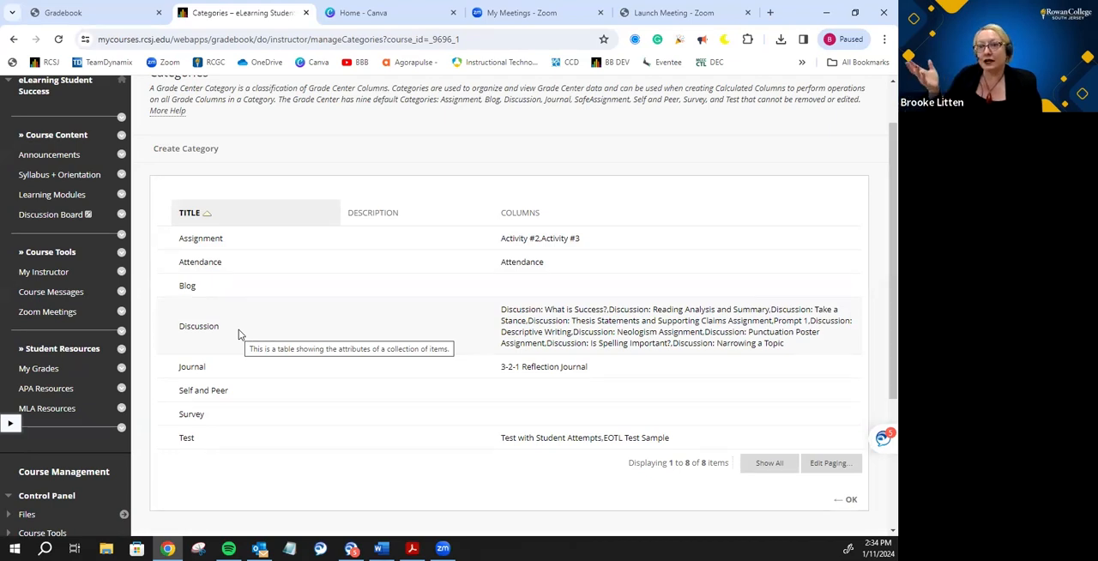
{"action": "left_click", "coordinate": [194, 154]}
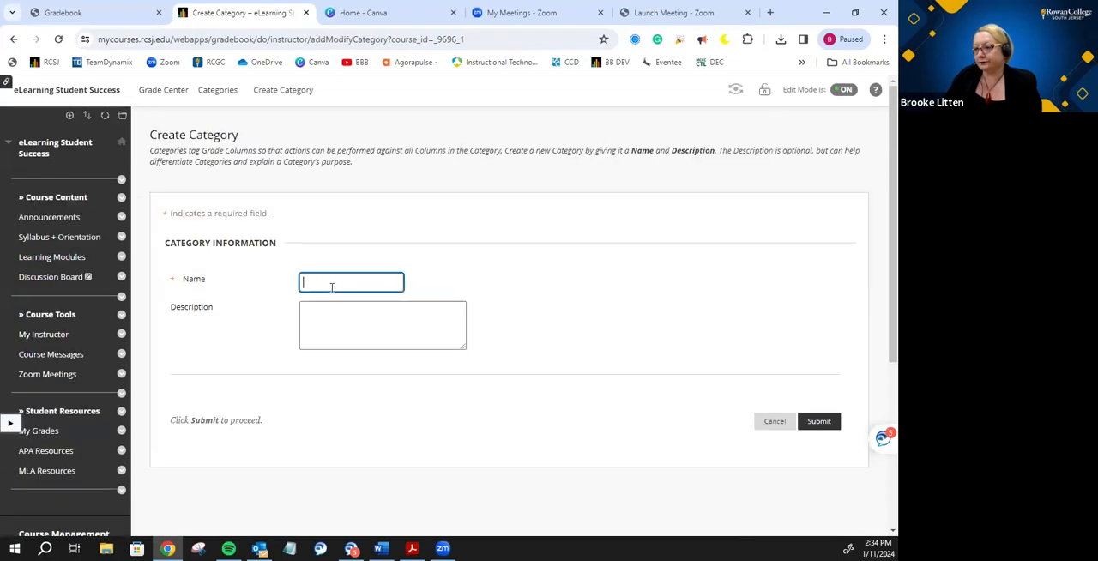
{"action": "left_click", "coordinate": [334, 283]}
{"action": "type", "text": "Classwork"}
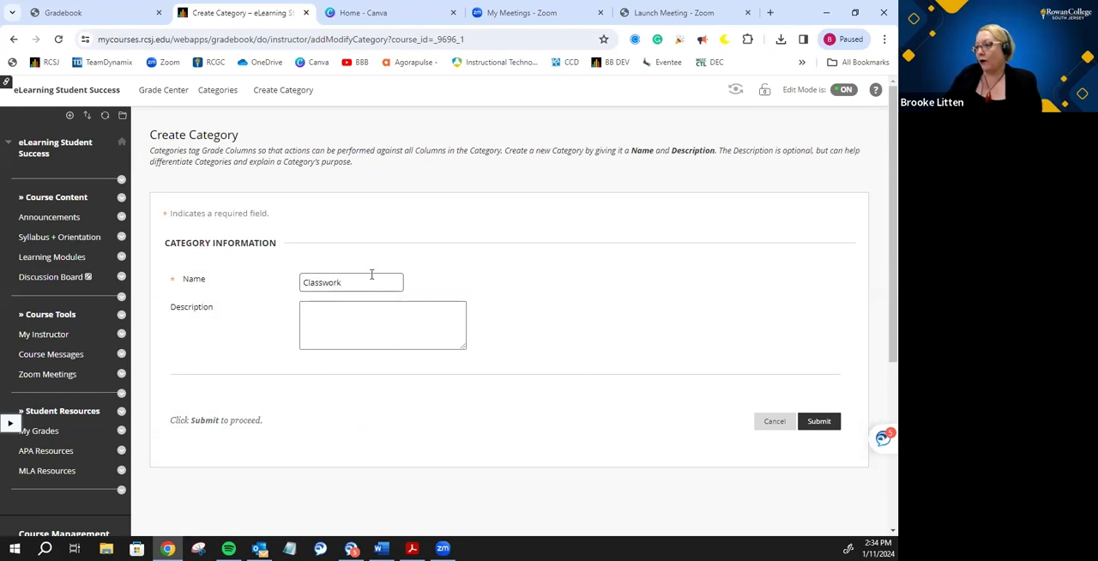
{"action": "left_click", "coordinate": [819, 421]}
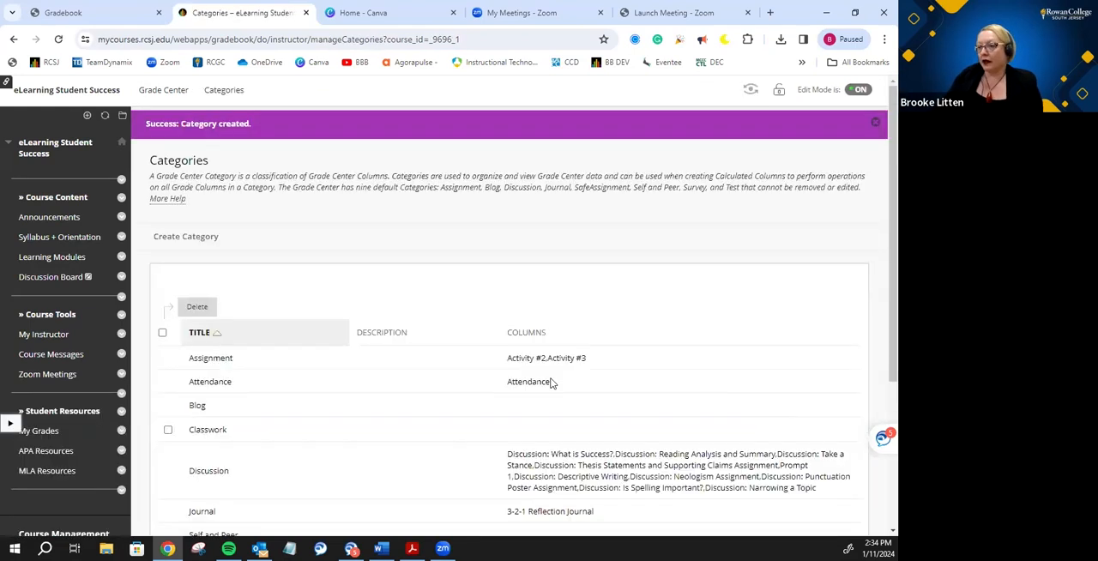
- Return to the Full Grade Center, change the Activity #2 column's category to Classwork, and submit the edit
{"action": "scroll", "coordinate": [313, 393], "scroll_direction": "down", "scroll_amount": 1}
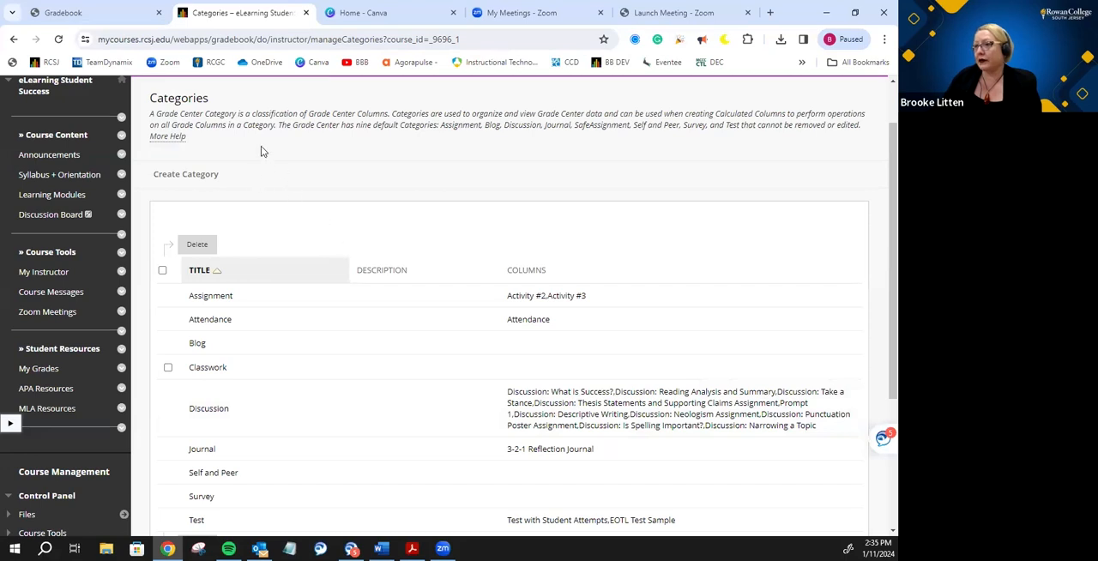
{"action": "scroll", "coordinate": [452, 206], "scroll_direction": "up", "scroll_amount": 1}
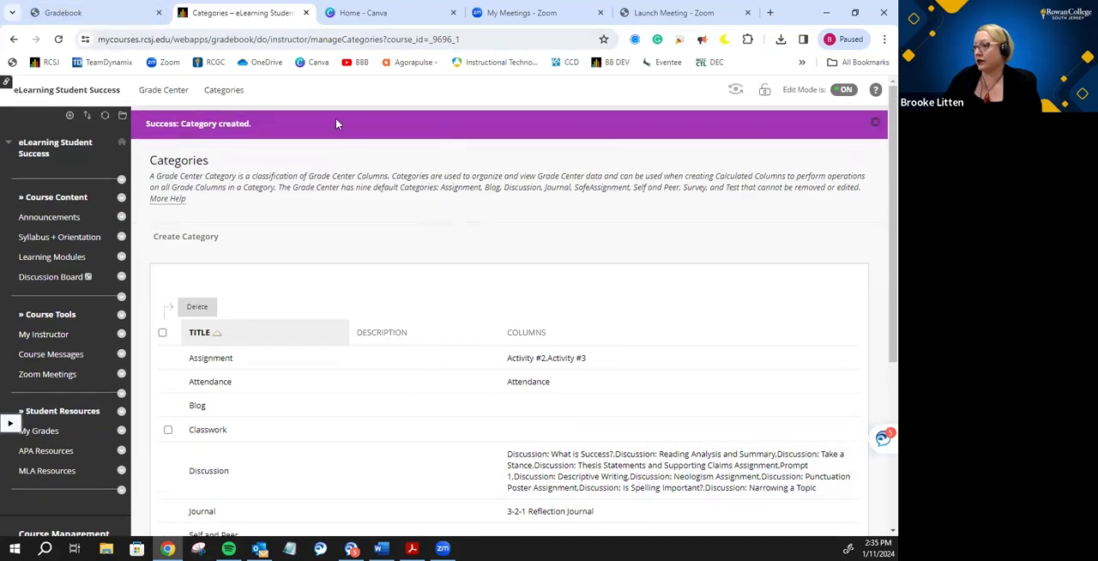
{"action": "left_click", "coordinate": [163, 90]}
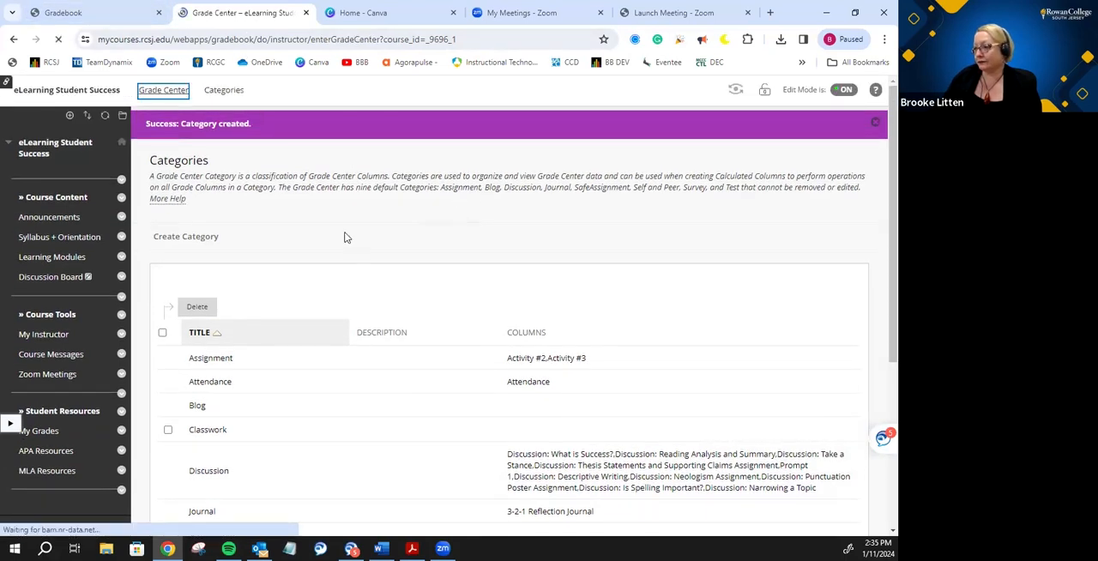
{"action": "scroll", "coordinate": [346, 238], "scroll_direction": "down", "scroll_amount": 1}
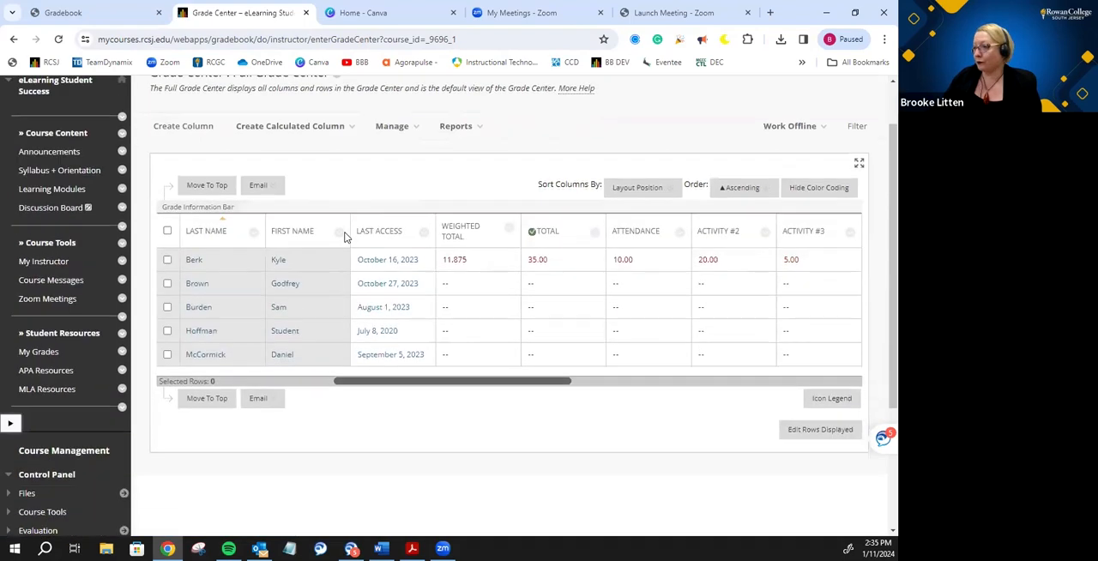
{"action": "left_click", "coordinate": [764, 236]}
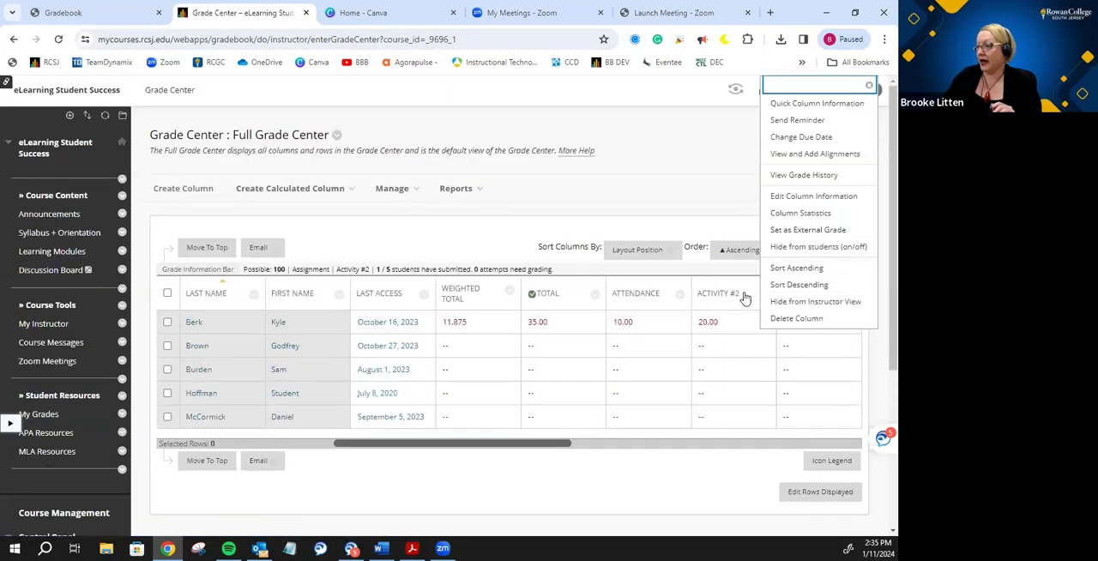
{"action": "left_click", "coordinate": [807, 197]}
{"action": "scroll", "coordinate": [554, 262], "scroll_direction": "down", "scroll_amount": 3}
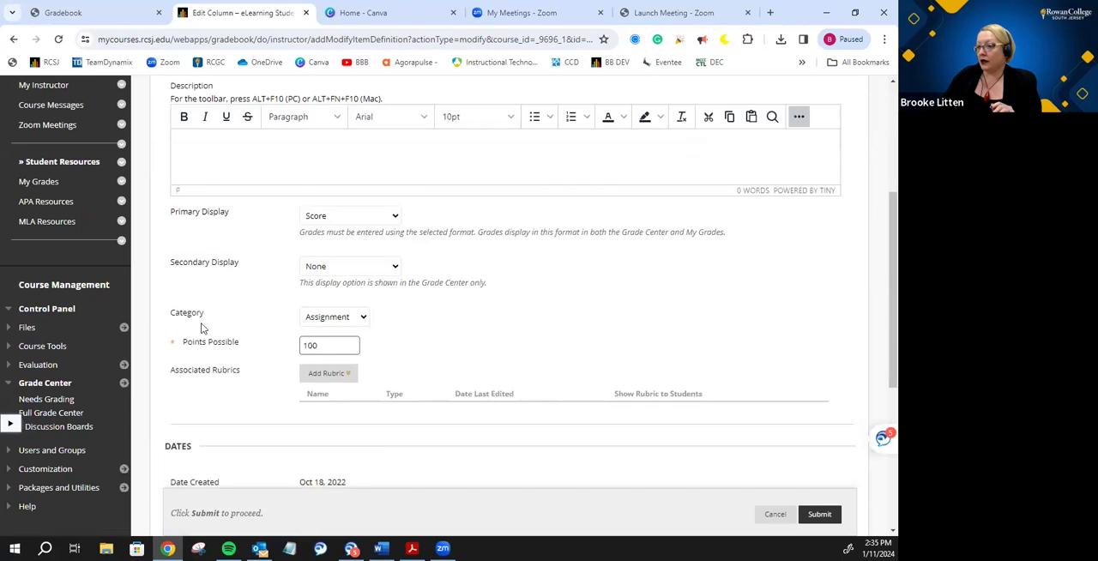
{"action": "left_click_drag", "start_coordinate": [168, 363], "coordinate": [222, 363]}
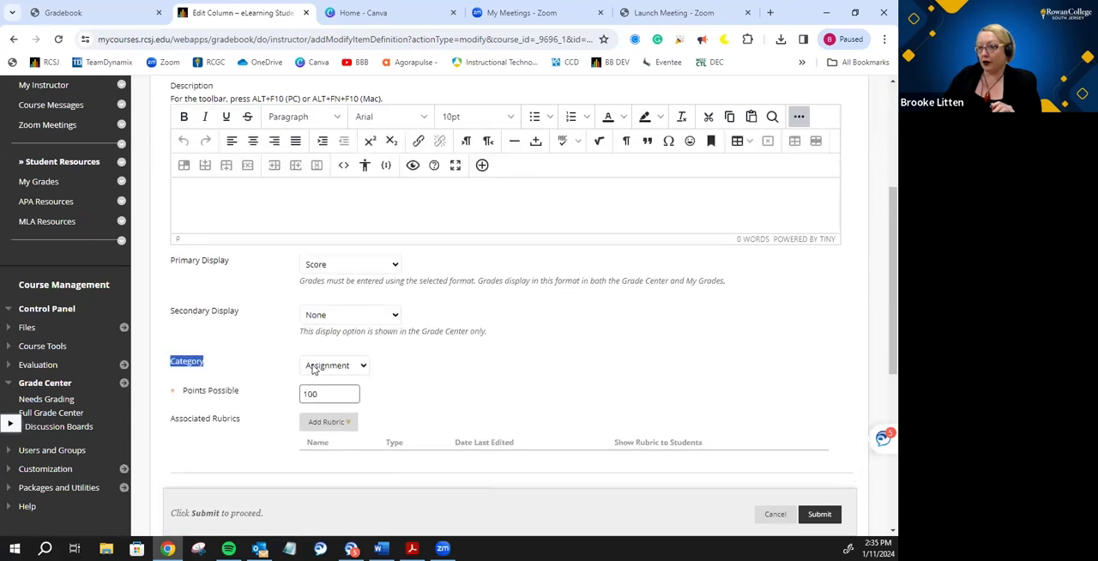
{"action": "left_click", "coordinate": [361, 367]}
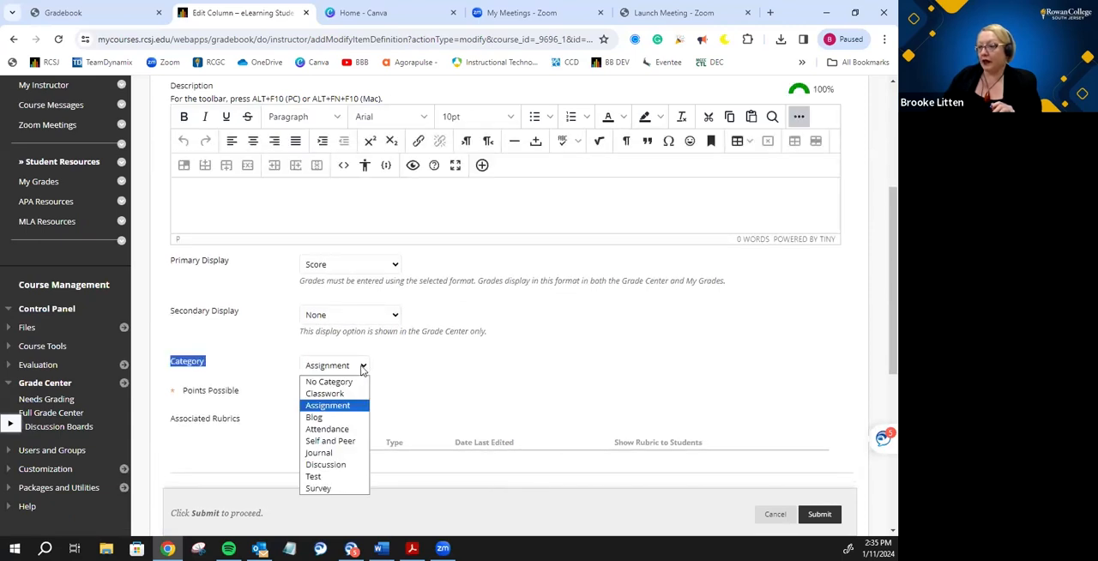
{"action": "left_click", "coordinate": [352, 393]}
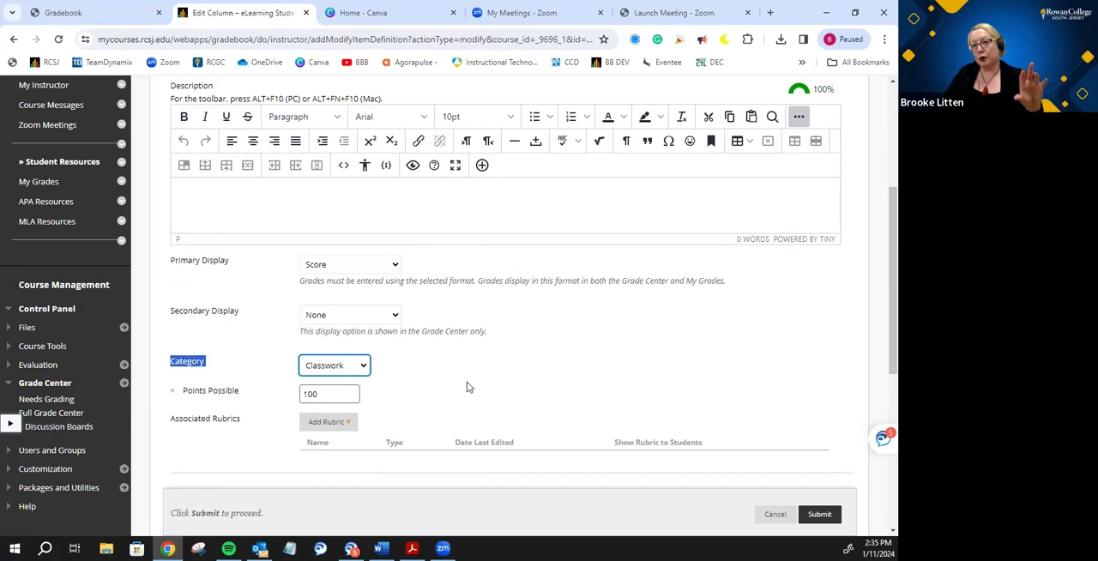
{"action": "left_click", "coordinate": [826, 520]}
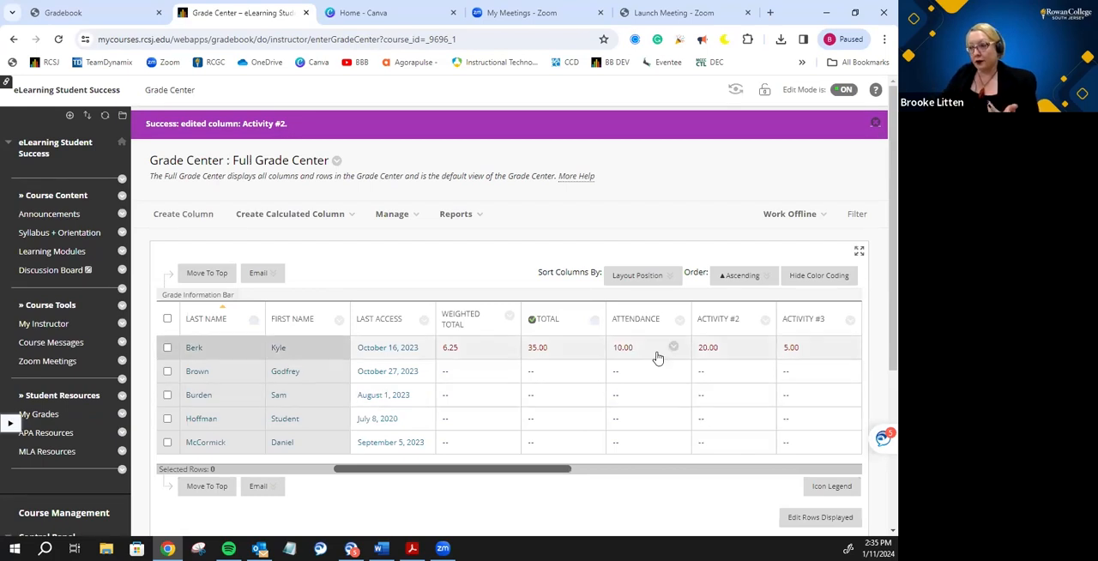
- In Column Organization, change the category of Activity #3, Discussion Forum #1 and Assignment #1 to Classwork and submit the changes
{"action": "left_click", "coordinate": [392, 215]}
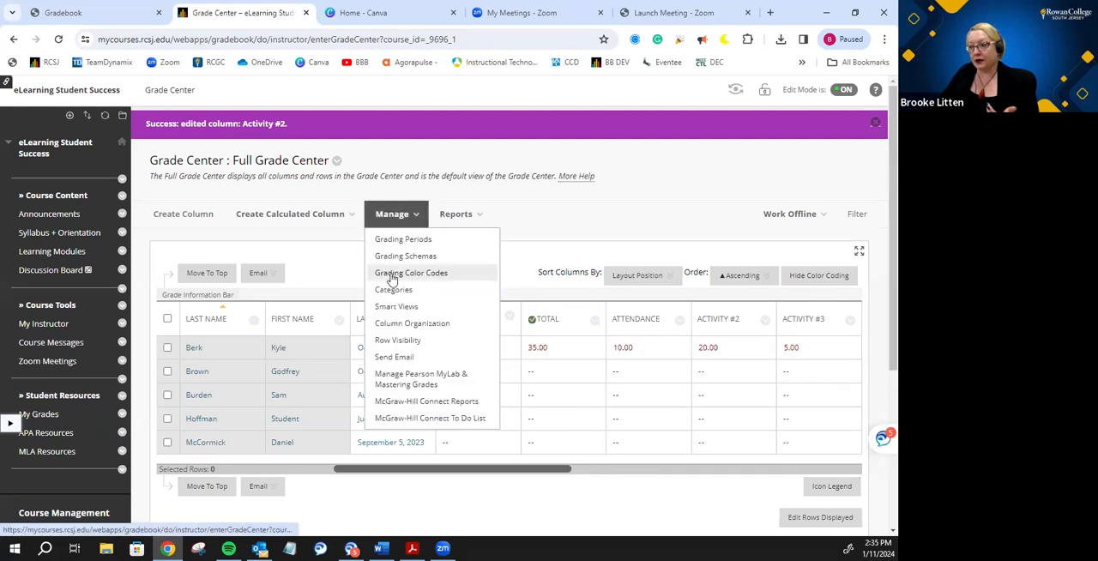
{"action": "left_click", "coordinate": [396, 326]}
{"action": "mouse_move", "coordinate": [406, 225]}
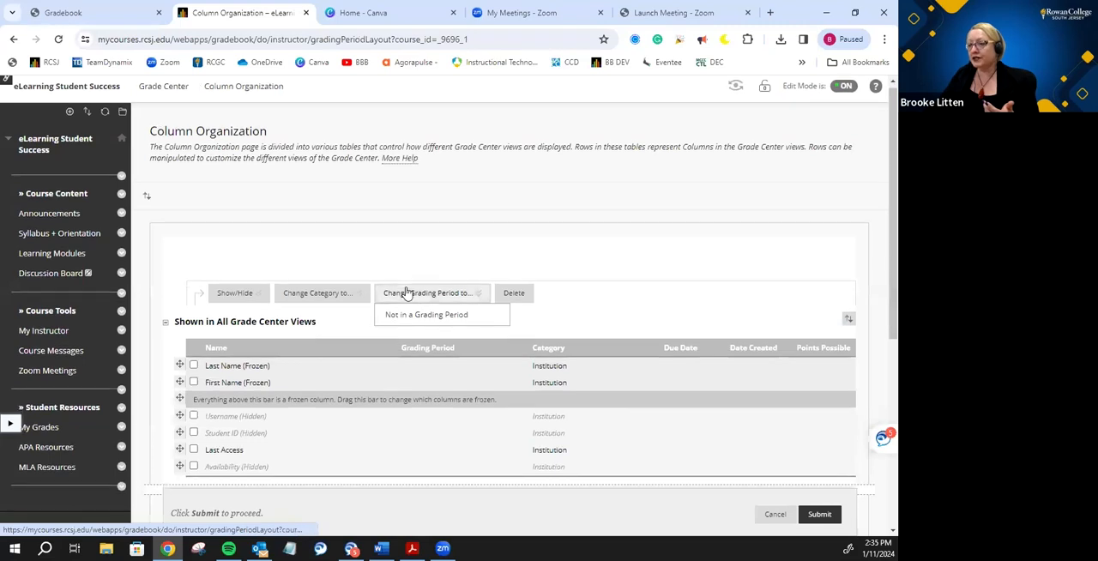
{"action": "scroll", "coordinate": [407, 294], "scroll_direction": "down", "scroll_amount": 4}
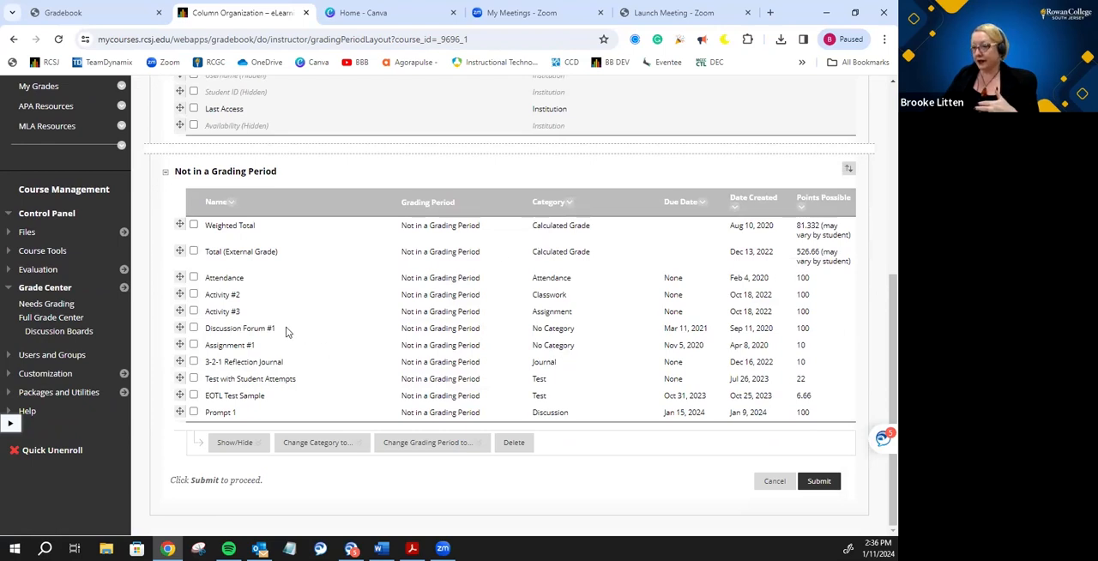
{"action": "left_click", "coordinate": [194, 312]}
{"action": "left_click", "coordinate": [194, 327]}
{"action": "left_click", "coordinate": [194, 344]}
{"action": "left_click", "coordinate": [256, 441]}
{"action": "left_click", "coordinate": [314, 443]}
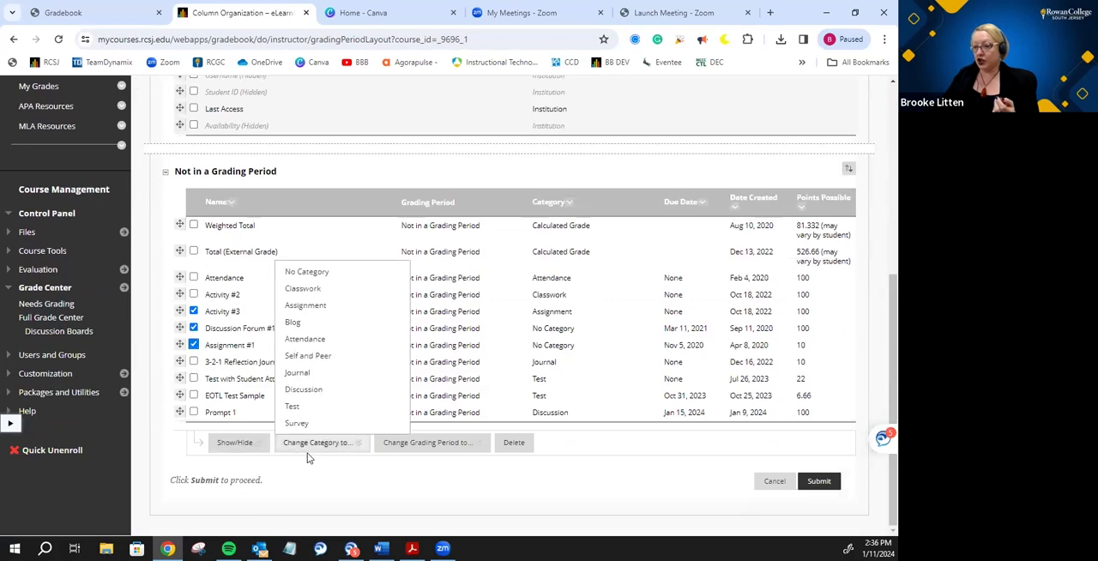
{"action": "left_click", "coordinate": [309, 289]}
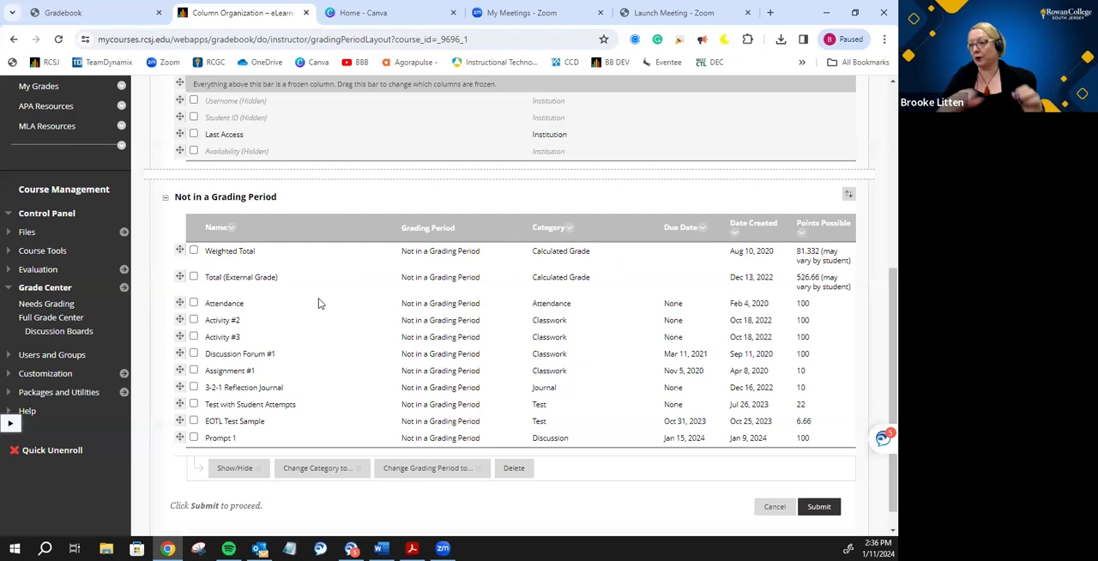
{"action": "left_click", "coordinate": [818, 507]}
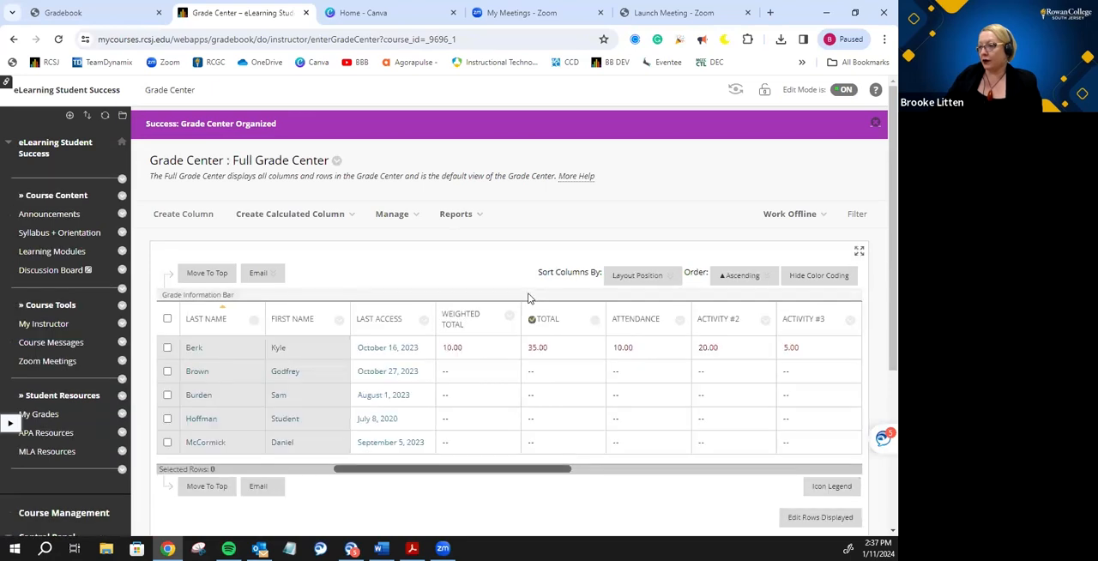
- Open the Weighted Total column for editing and change its column name to Overall Grade
{"action": "scroll", "coordinate": [484, 259], "scroll_direction": "down", "scroll_amount": 1}
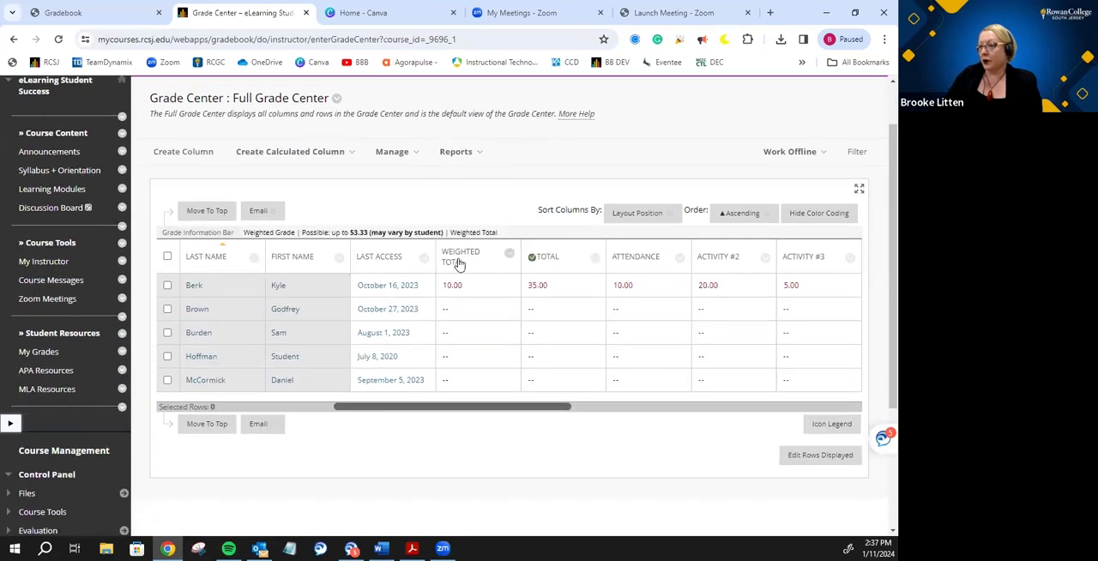
{"action": "left_click", "coordinate": [509, 257]}
{"action": "left_click", "coordinate": [506, 282]}
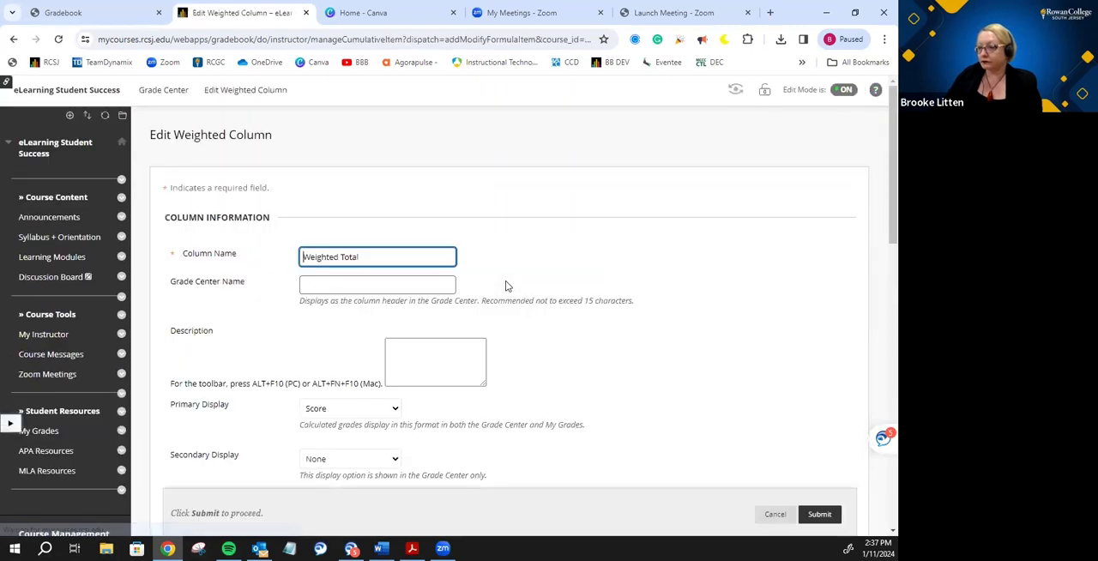
{"action": "left_click_drag", "start_coordinate": [368, 194], "coordinate": [282, 204]}
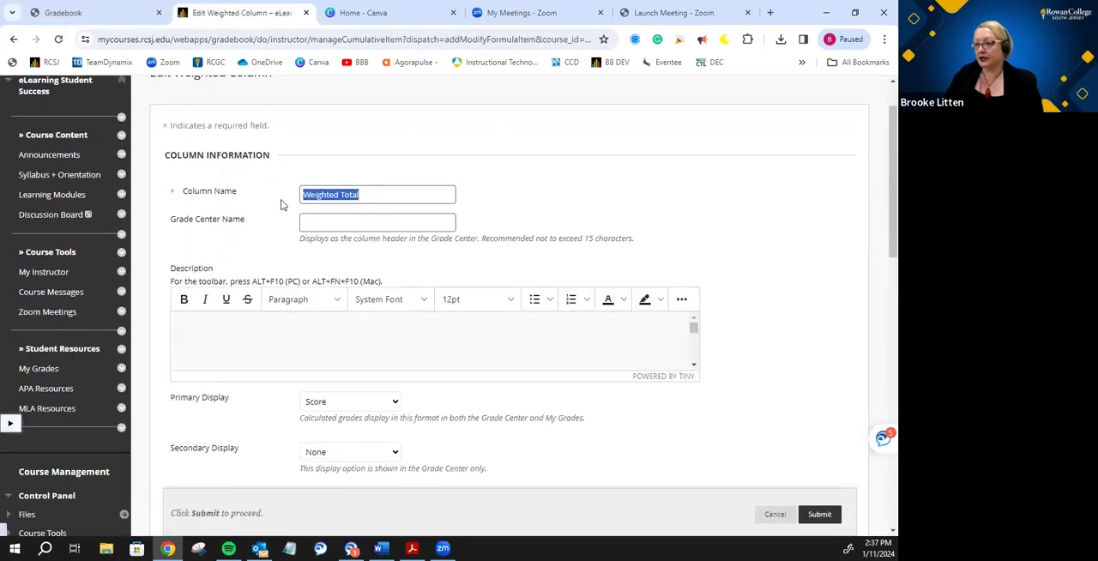
{"action": "type", "text": "C"}
{"action": "type", "text": "ll"}
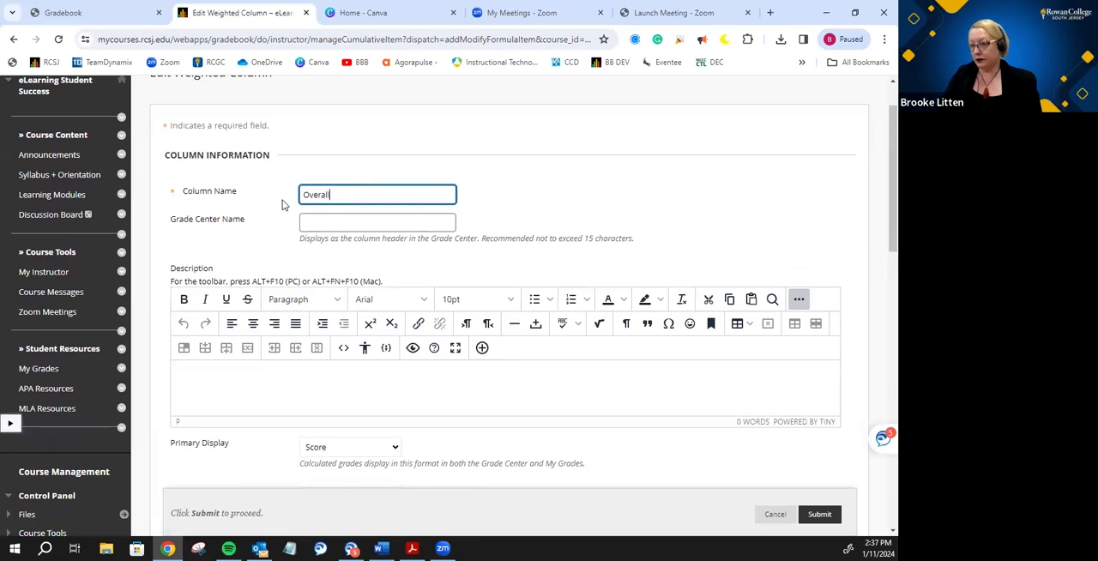
{"action": "type", "text": " Grade"}
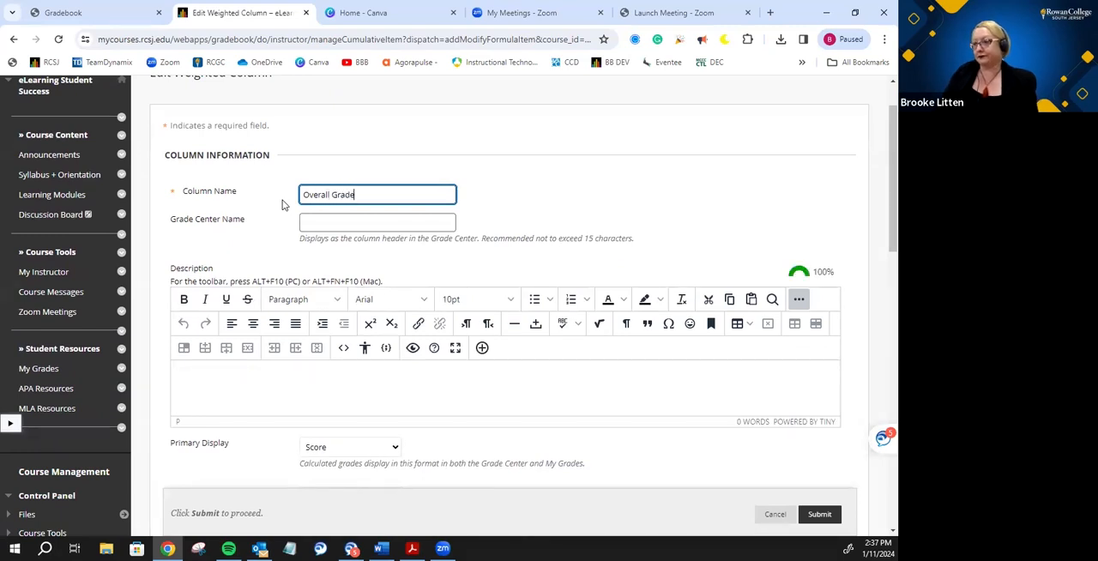
{"action": "scroll", "coordinate": [266, 206], "scroll_direction": "down", "scroll_amount": 1}
{"action": "scroll", "coordinate": [255, 208], "scroll_direction": "up", "scroll_amount": 1}
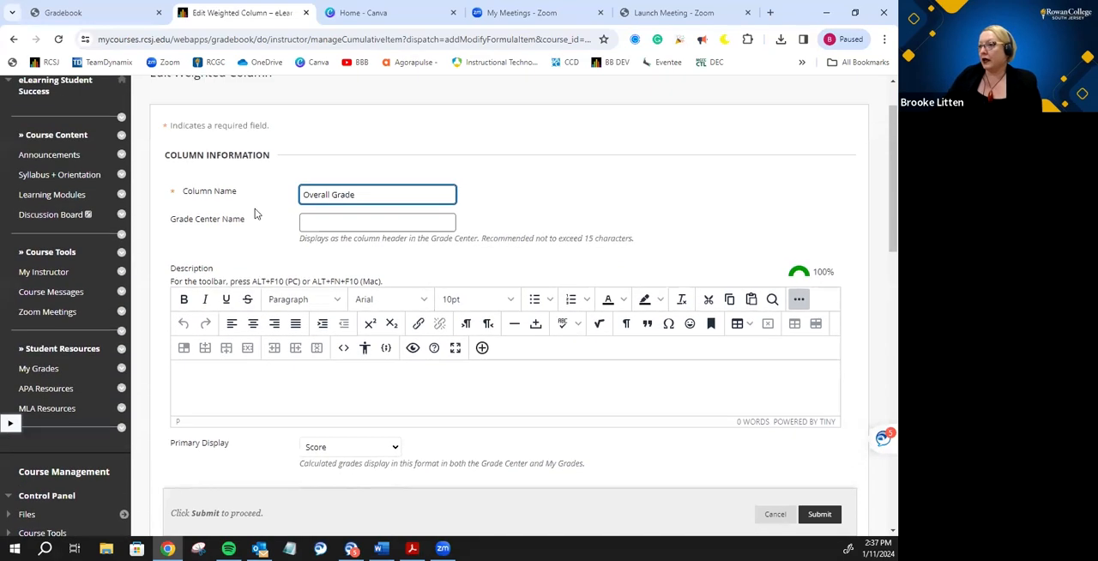
{"action": "left_click", "coordinate": [364, 197]}
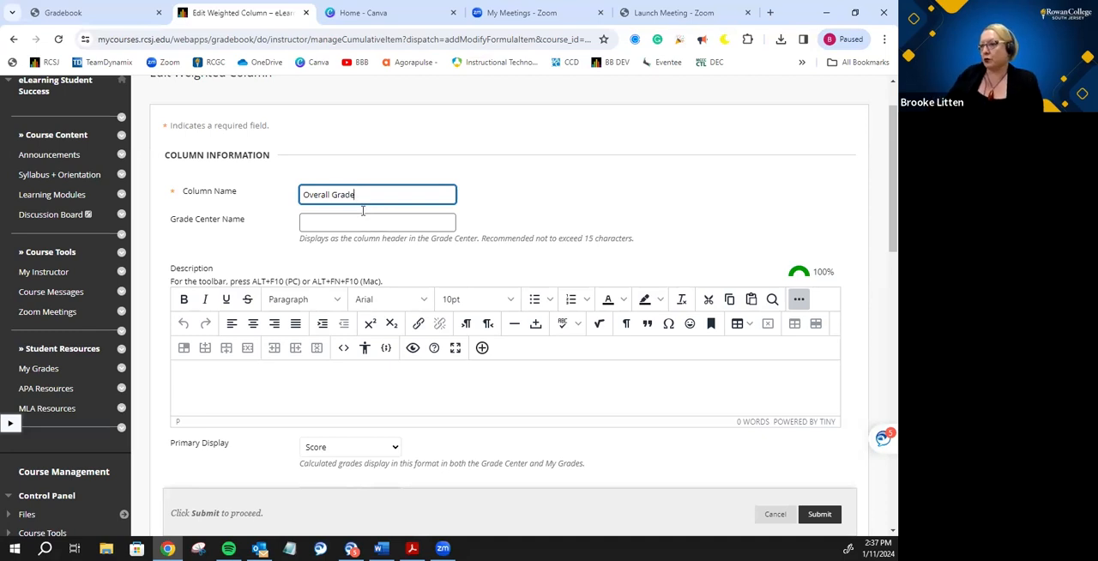
- Remove the Assignment, Attendance and Test categories from the weighted grade's selected columns
{"action": "scroll", "coordinate": [233, 132], "scroll_direction": "down", "scroll_amount": 3}
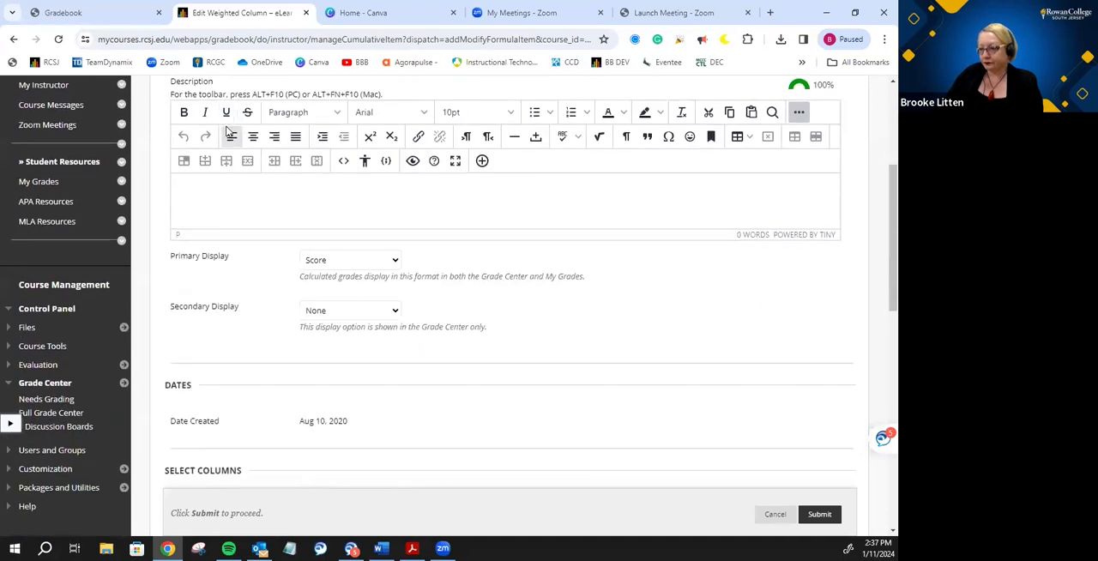
{"action": "scroll", "coordinate": [230, 133], "scroll_direction": "down", "scroll_amount": 1}
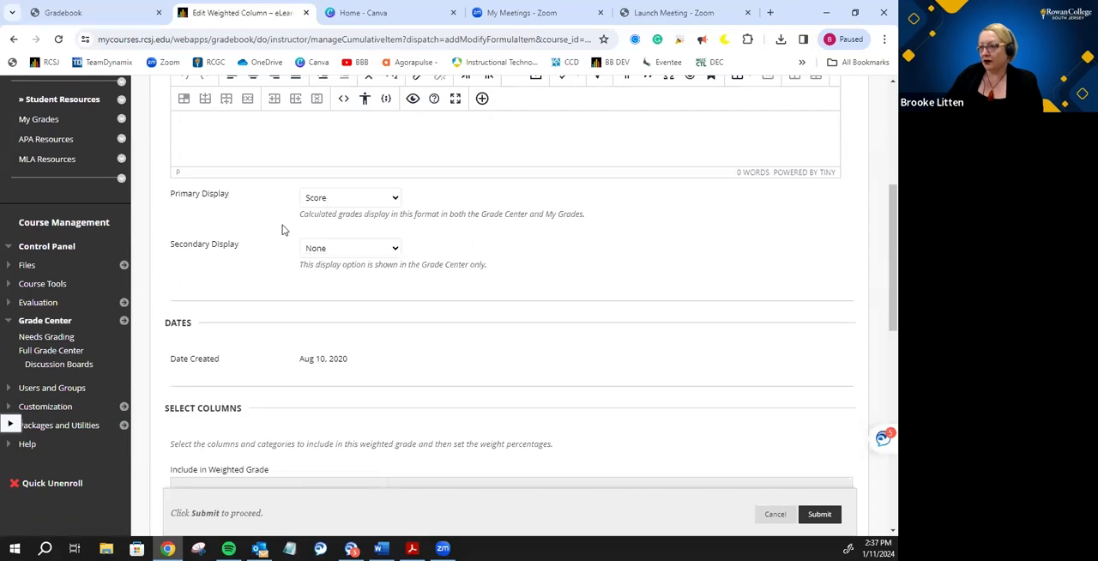
{"action": "scroll", "coordinate": [282, 225], "scroll_direction": "down", "scroll_amount": 5}
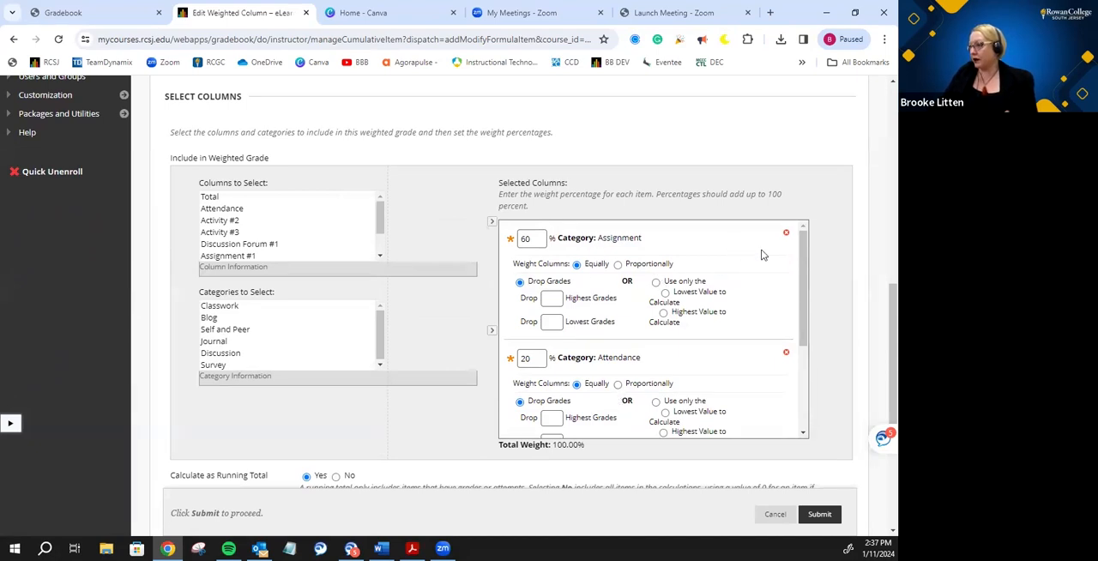
{"action": "left_click", "coordinate": [786, 233]}
{"action": "left_click", "coordinate": [786, 234]}
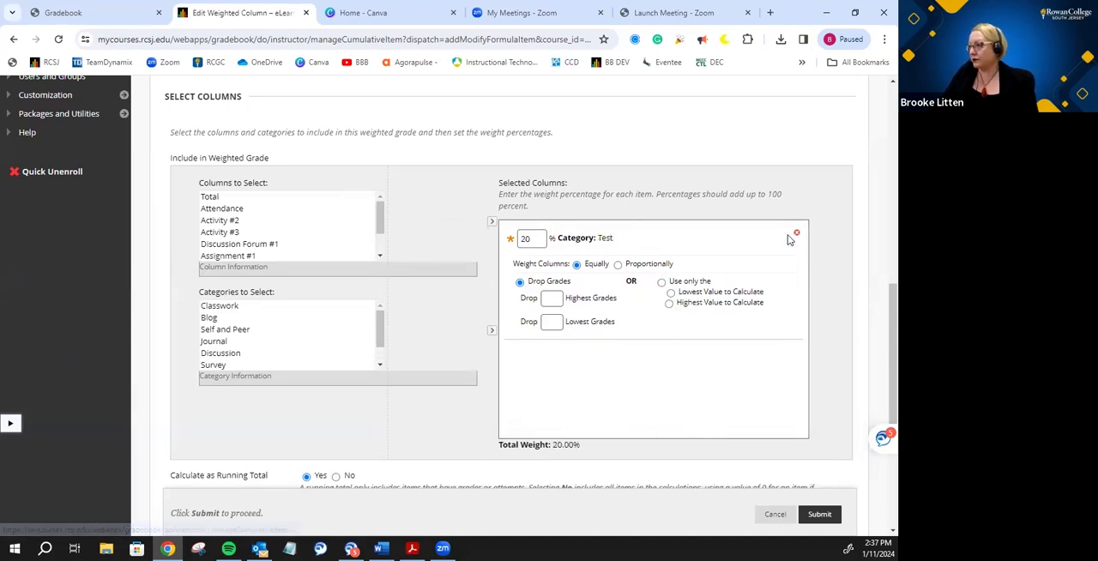
{"action": "left_click", "coordinate": [795, 233]}
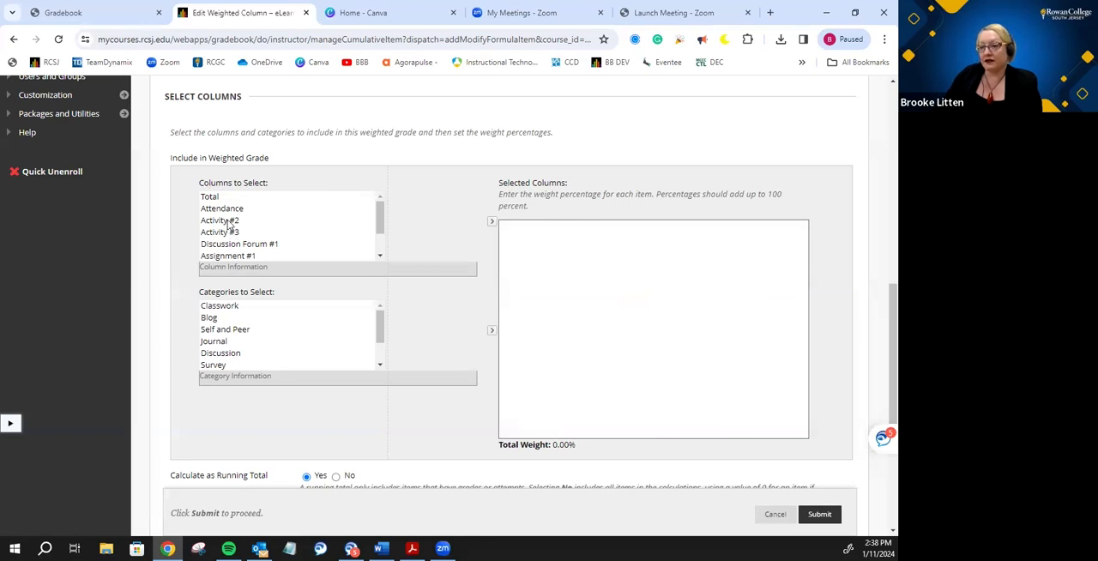
- Add the Classwork category to the weighted grade and set its weight to 30%
{"action": "left_click", "coordinate": [235, 307]}
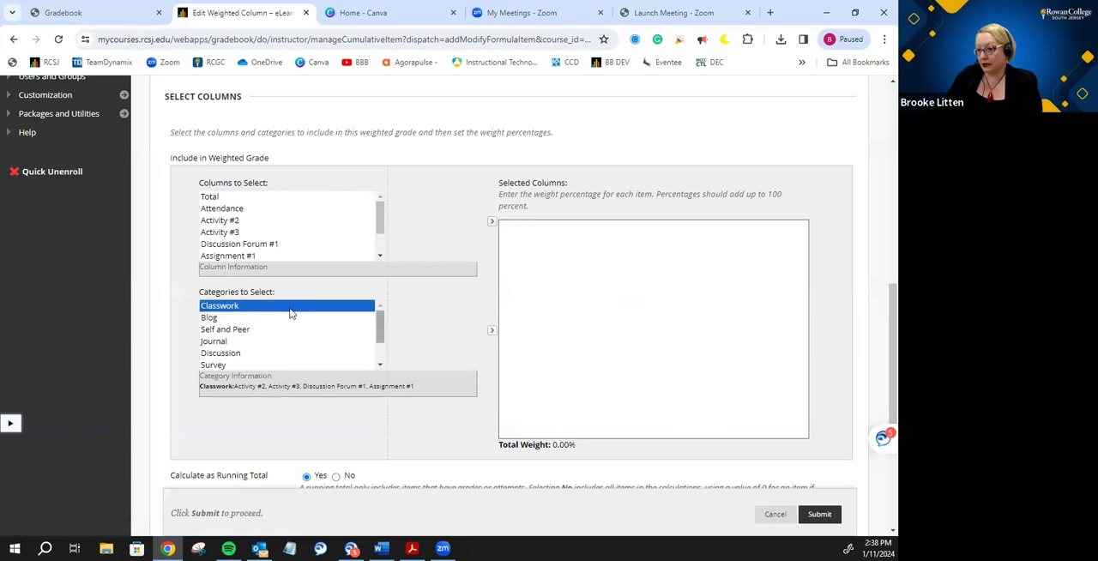
{"action": "left_click", "coordinate": [492, 334]}
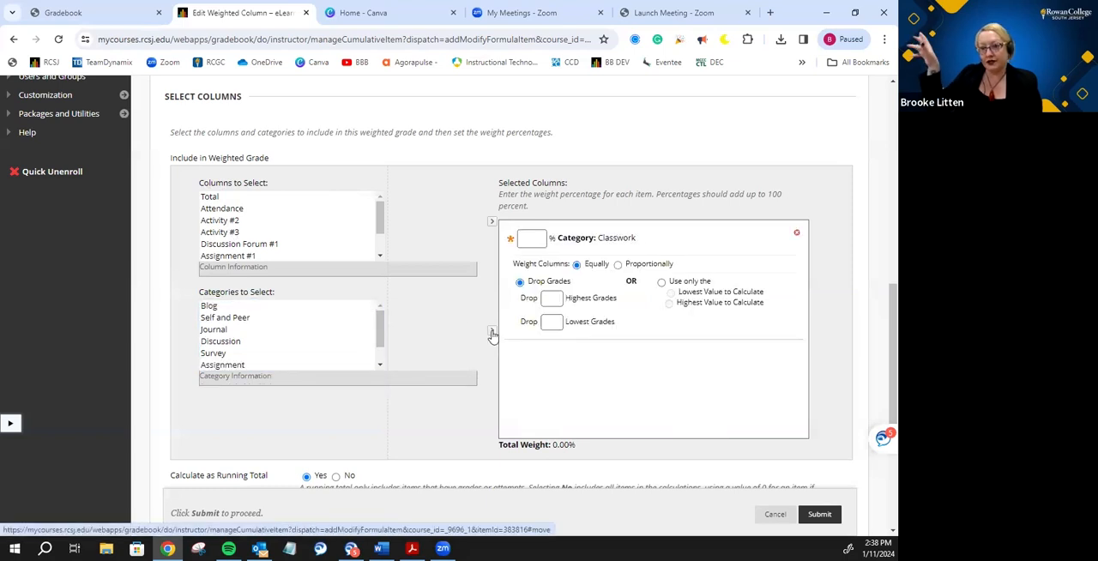
{"action": "left_click", "coordinate": [524, 238]}
{"action": "type", "text": "30"}
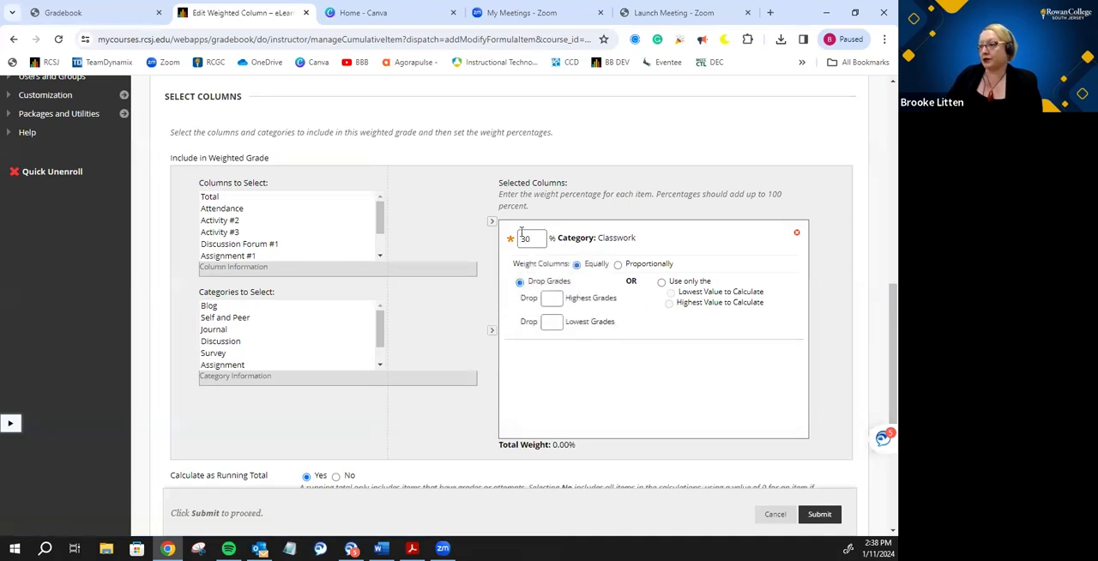
- Add the Journal category to the weighted grade and set its weight to 20%
{"action": "left_click", "coordinate": [436, 219]}
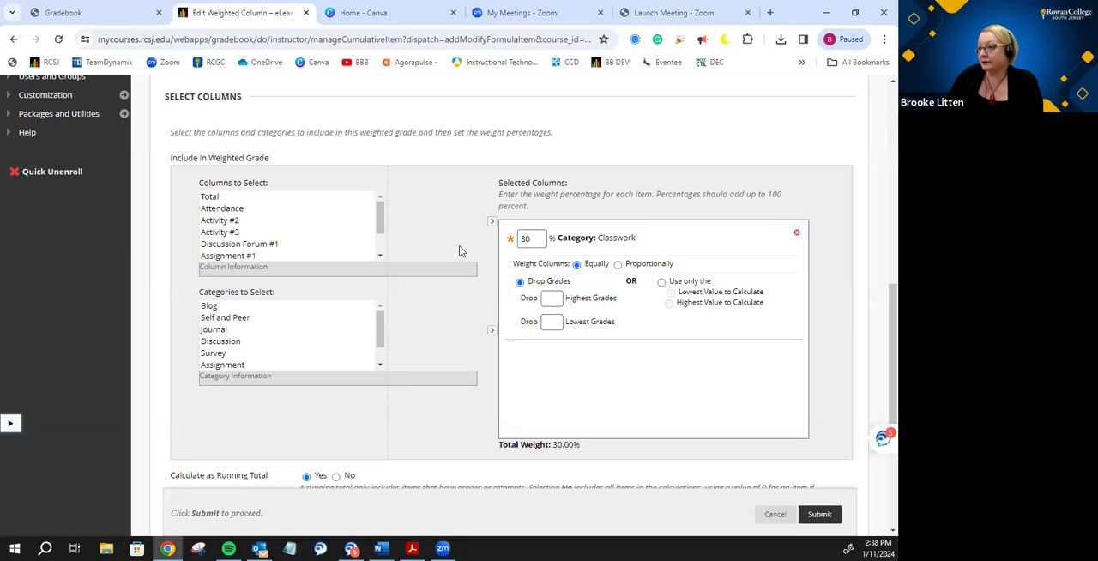
{"action": "left_click", "coordinate": [234, 333]}
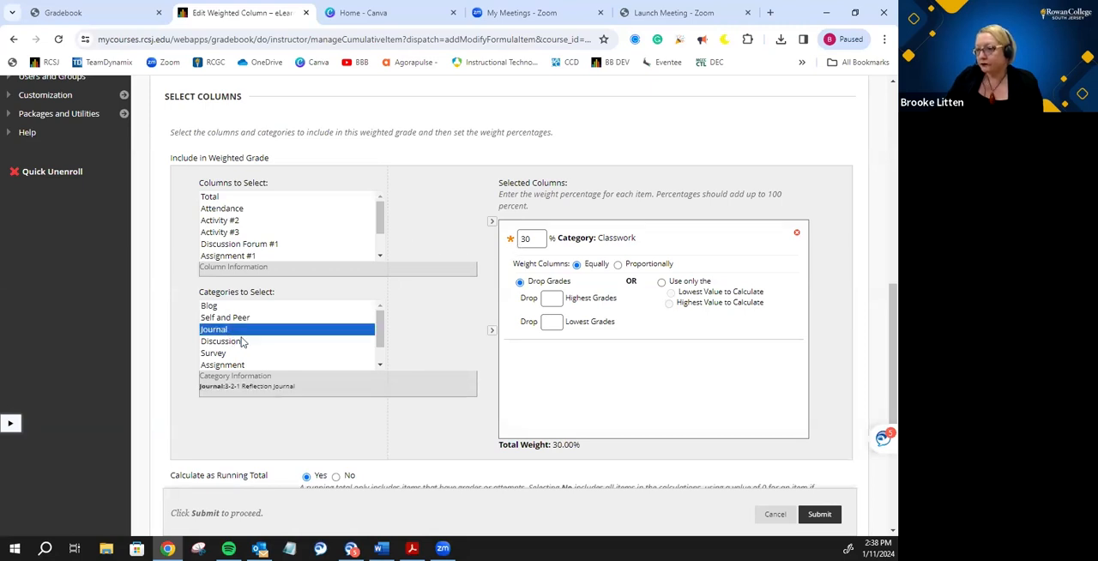
{"action": "left_click", "coordinate": [493, 333]}
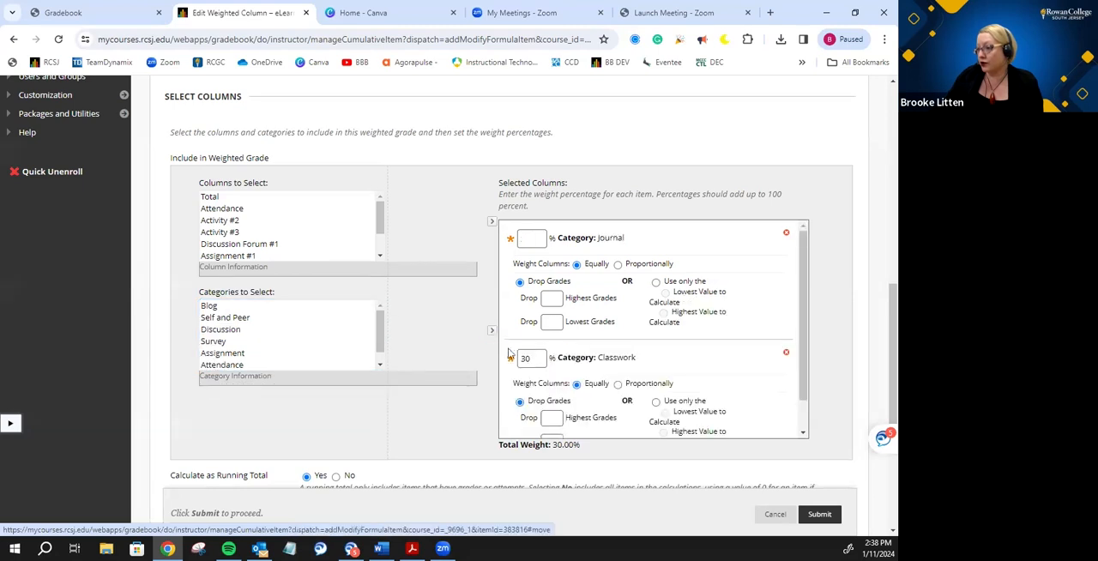
{"action": "left_click", "coordinate": [527, 239]}
{"action": "type", "text": "20"}
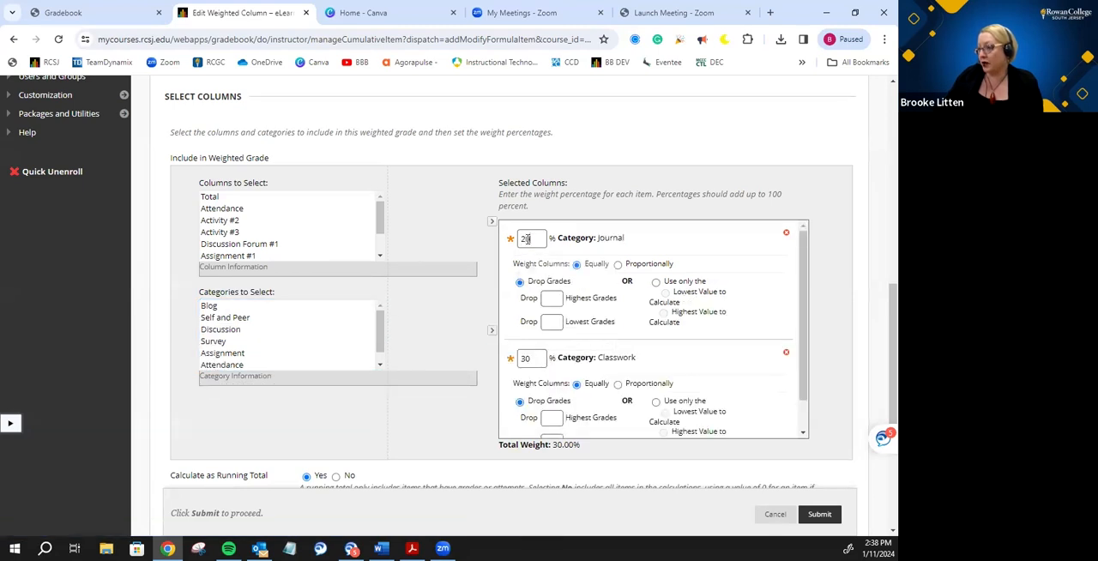
{"action": "left_click", "coordinate": [459, 229]}
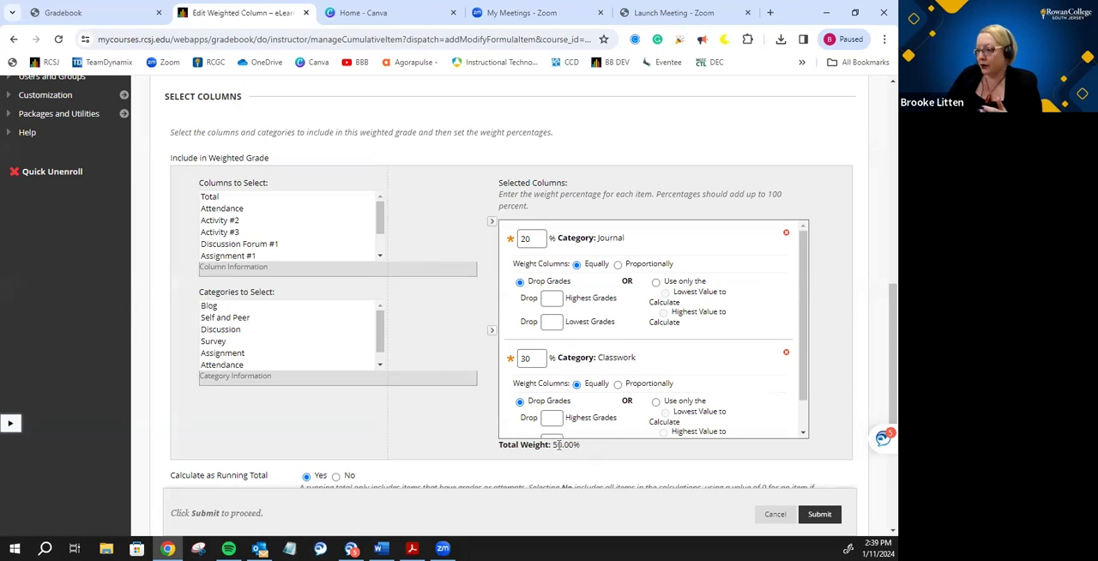
- Add the individual Assignment #1 column to the weighted grade and set its weight to 10%
{"action": "left_click_drag", "start_coordinate": [581, 446], "coordinate": [500, 446]}
{"action": "scroll", "coordinate": [380, 229], "scroll_direction": "down", "scroll_amount": 1}
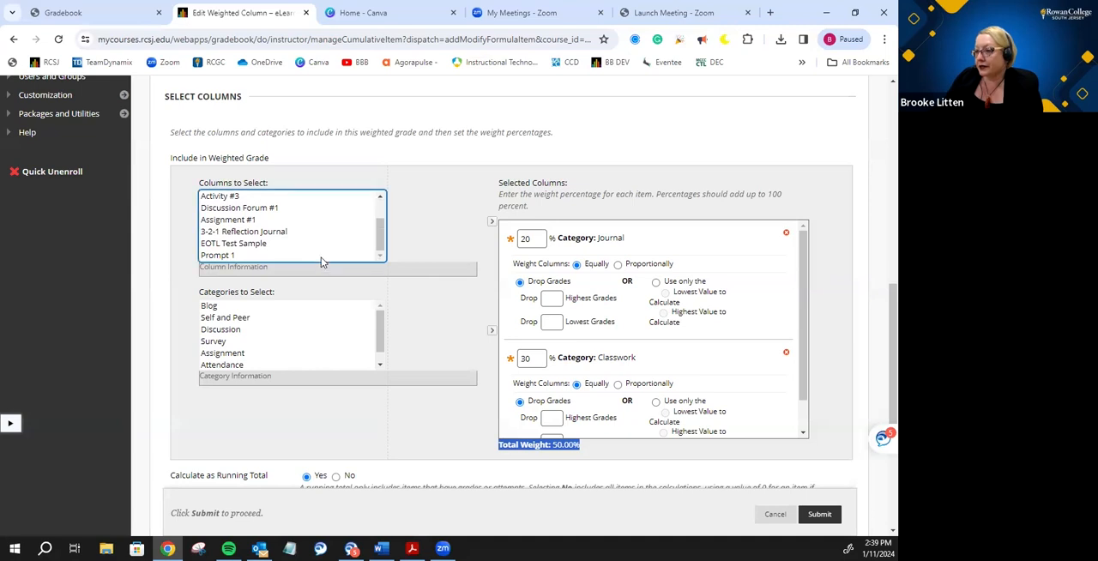
{"action": "left_click", "coordinate": [233, 220]}
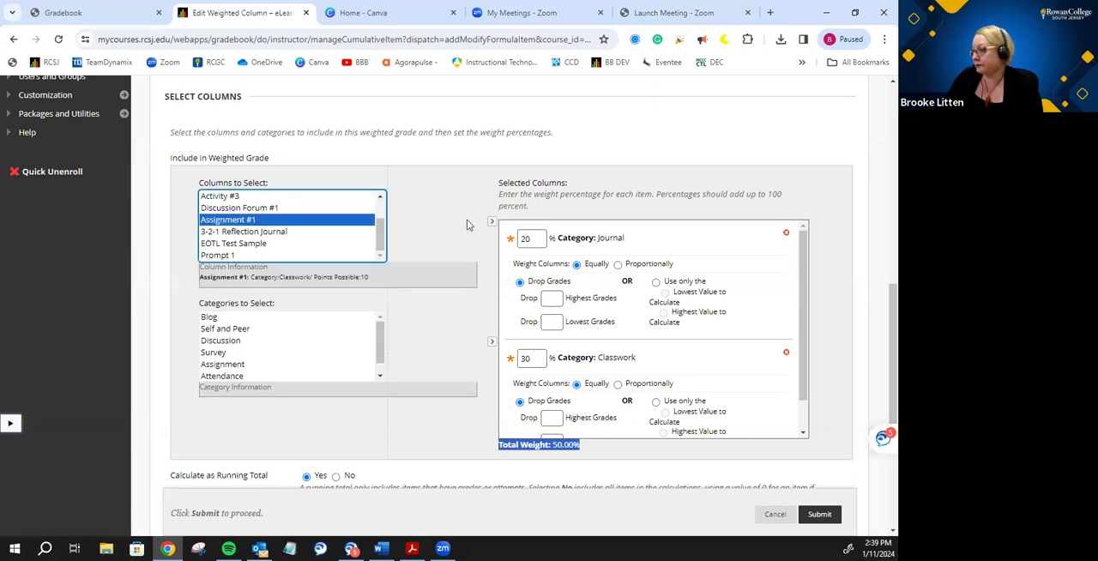
{"action": "left_click", "coordinate": [492, 221]}
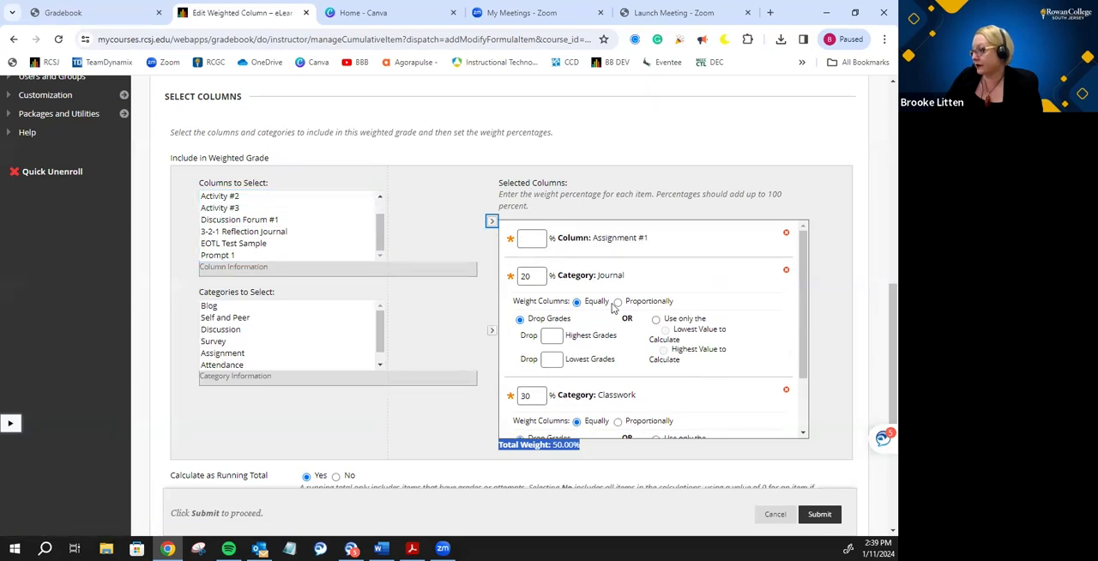
{"action": "left_click", "coordinate": [530, 238]}
{"action": "type", "text": "10"}
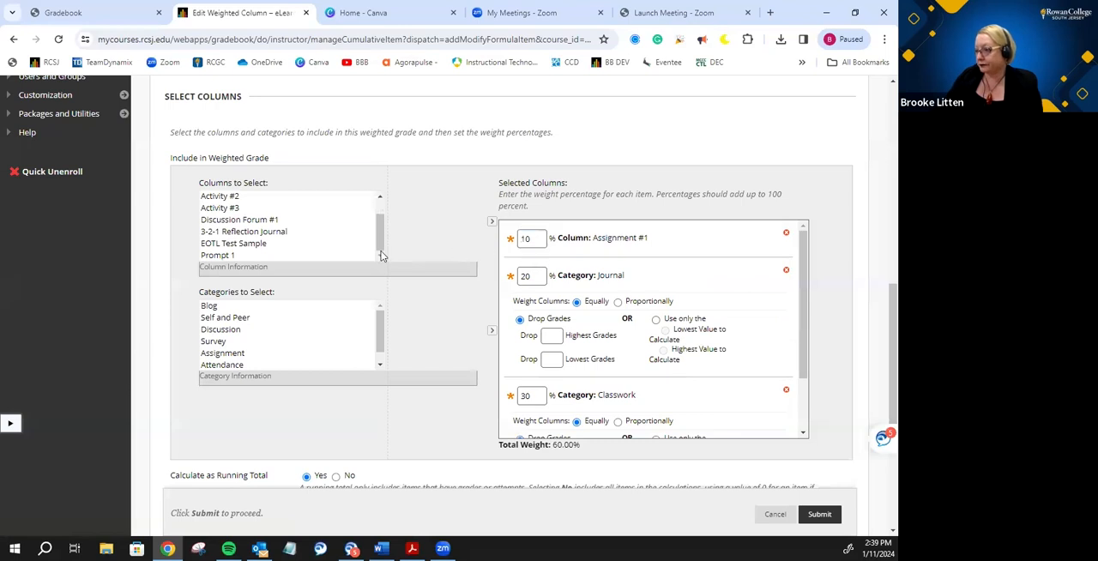
- Add the individual Attendance column to the weighted grade and set its weight to 20%
{"action": "scroll", "coordinate": [380, 214], "scroll_direction": "up", "scroll_amount": 2}
{"action": "left_click", "coordinate": [221, 221]}
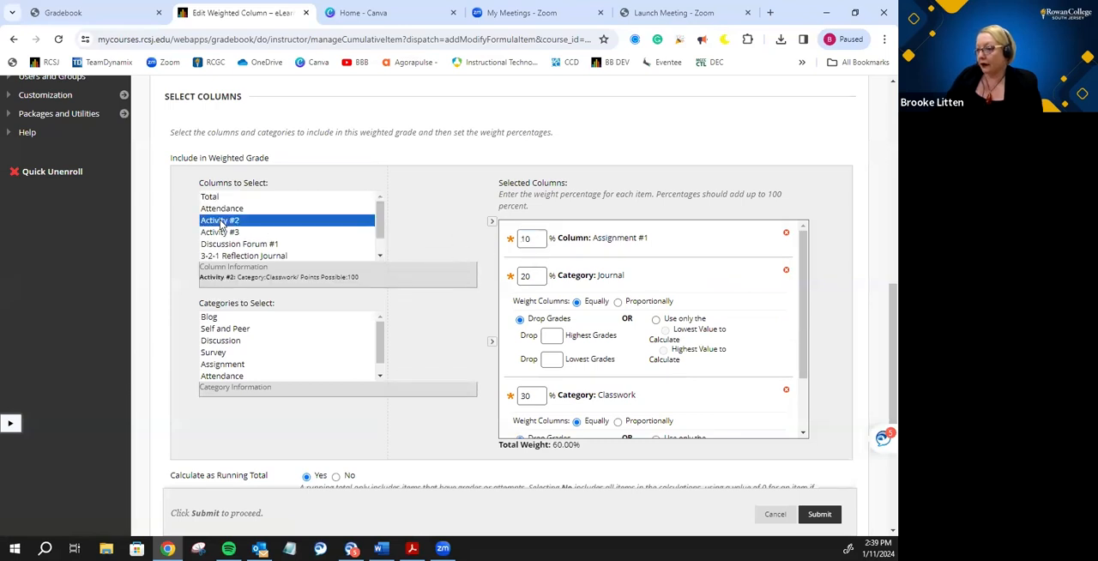
{"action": "left_click", "coordinate": [249, 209]}
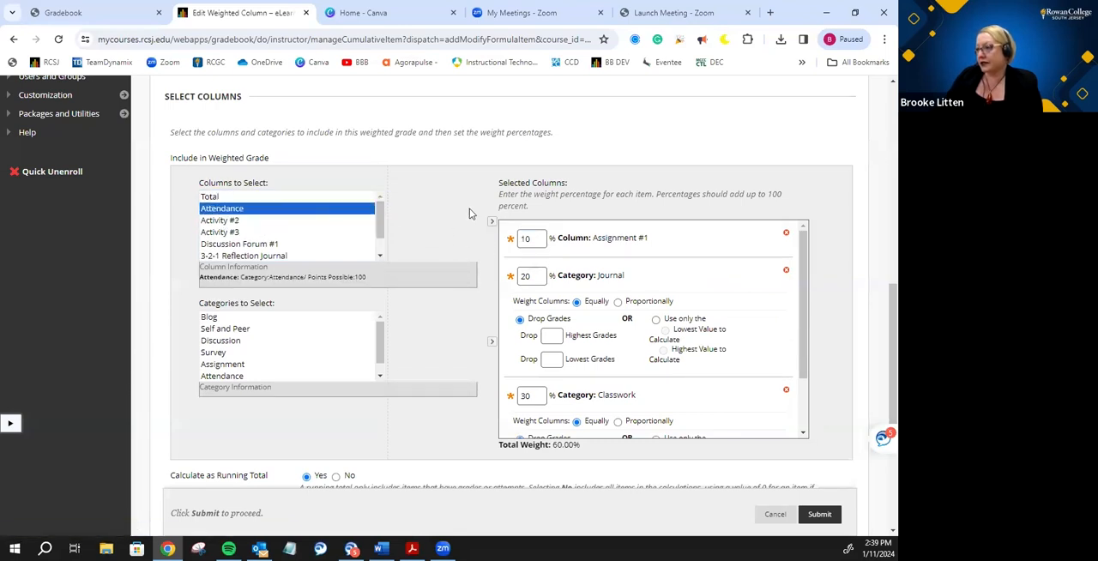
{"action": "left_click", "coordinate": [491, 223]}
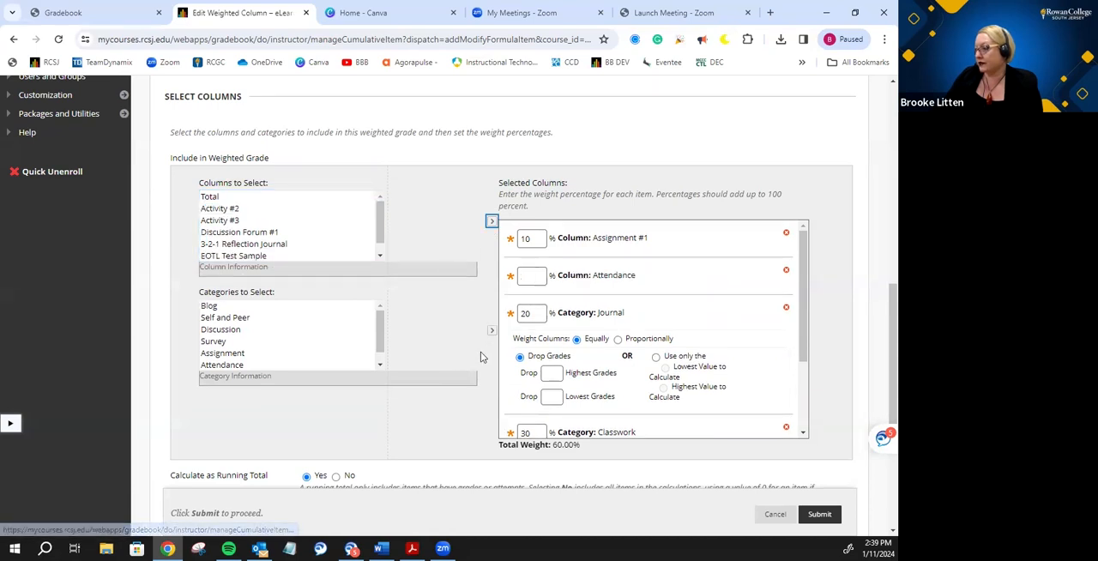
{"action": "left_click", "coordinate": [530, 275]}
{"action": "type", "text": "20"}
{"action": "left_click", "coordinate": [455, 298]}
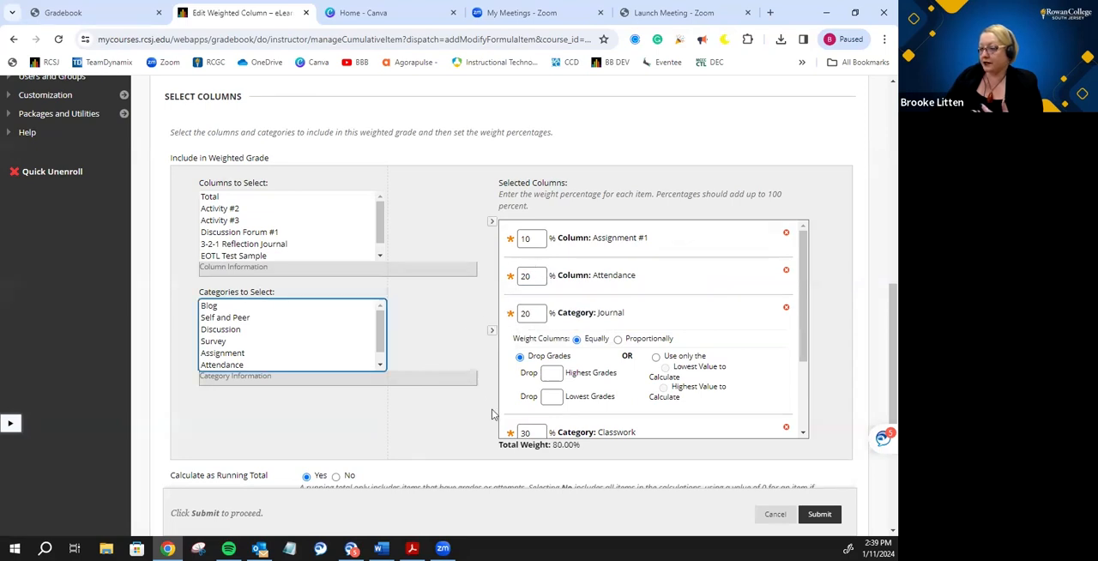
{"action": "left_click", "coordinate": [518, 449]}
{"action": "left_click_drag", "start_coordinate": [518, 449], "coordinate": [604, 452]}
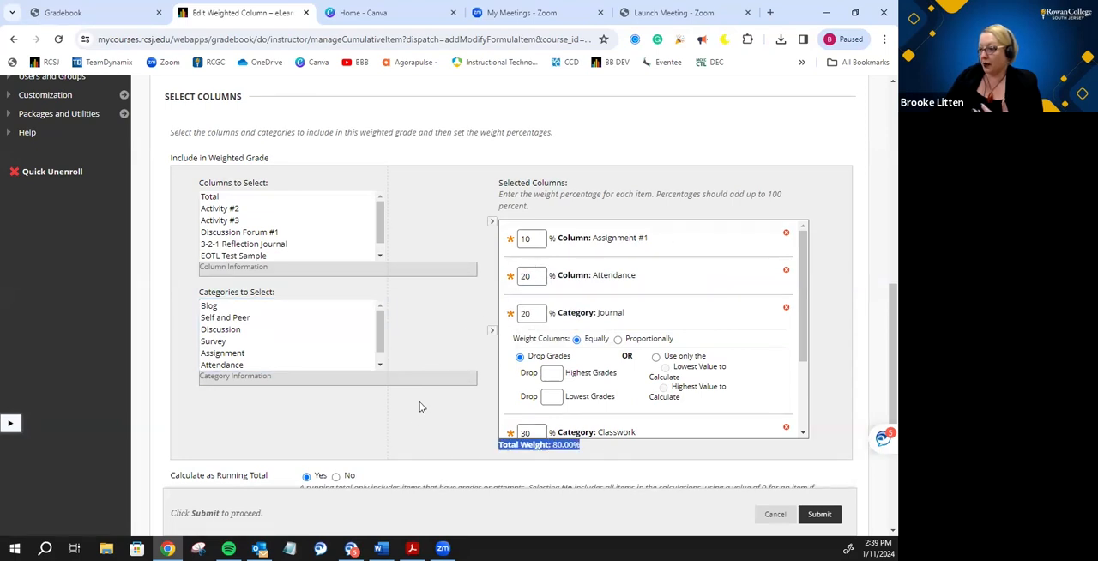
- Add the Survey category to the weighted grade and set its weight to 20%
{"action": "mouse_move", "coordinate": [380, 330]}
{"action": "left_mouse_down"}
{"action": "mouse_move", "coordinate": [383, 348]}
{"action": "mouse_move", "coordinate": [384, 314]}
{"action": "left_mouse_up"}
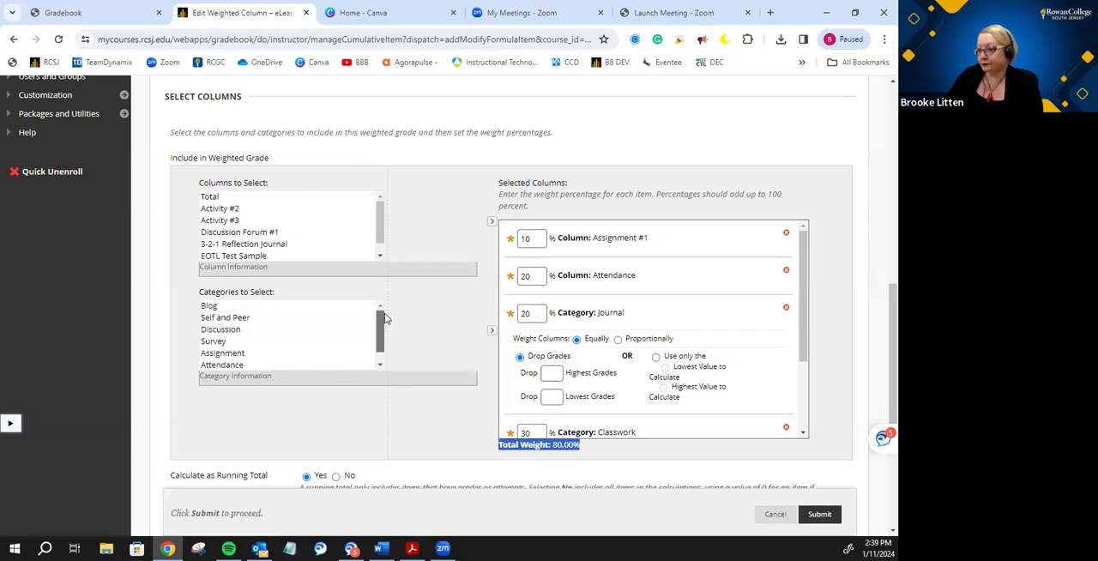
{"action": "left_click", "coordinate": [253, 343]}
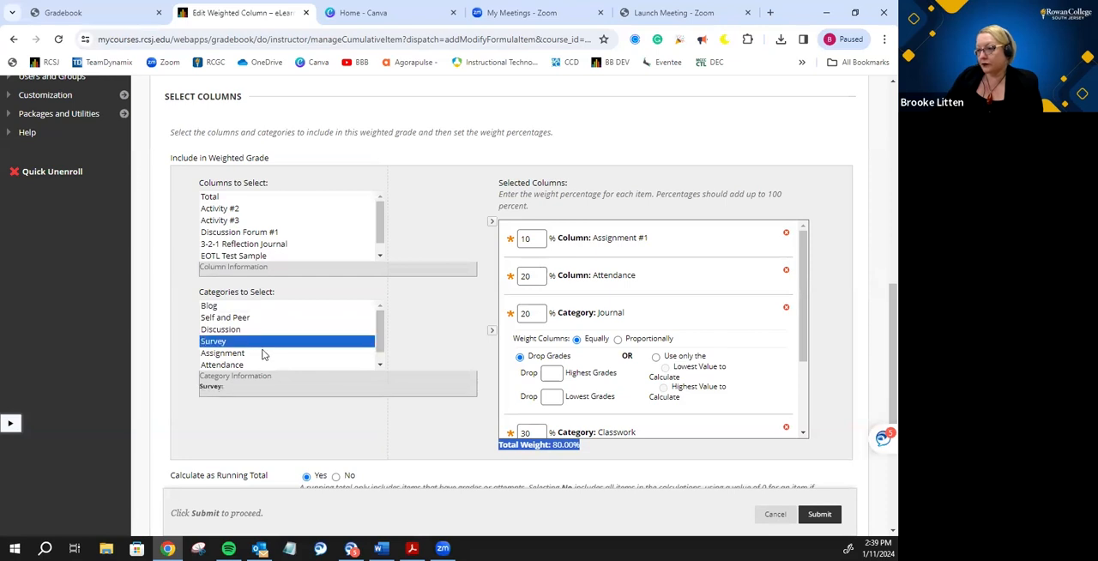
{"action": "left_click", "coordinate": [492, 332]}
{"action": "scroll", "coordinate": [538, 326], "scroll_direction": "down", "scroll_amount": 2}
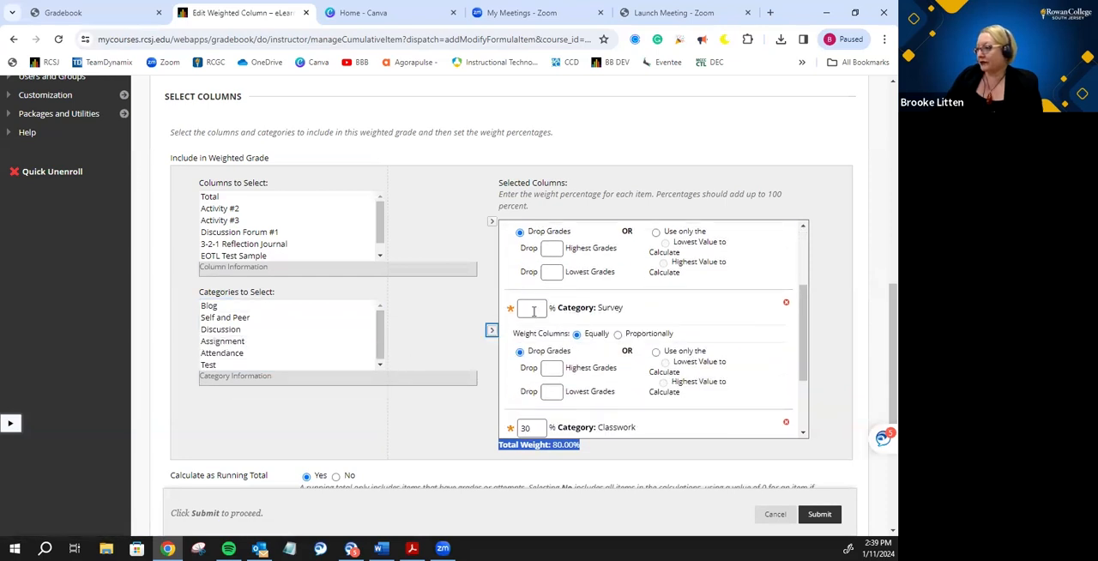
{"action": "left_click", "coordinate": [532, 309]}
{"action": "type", "text": "20"}
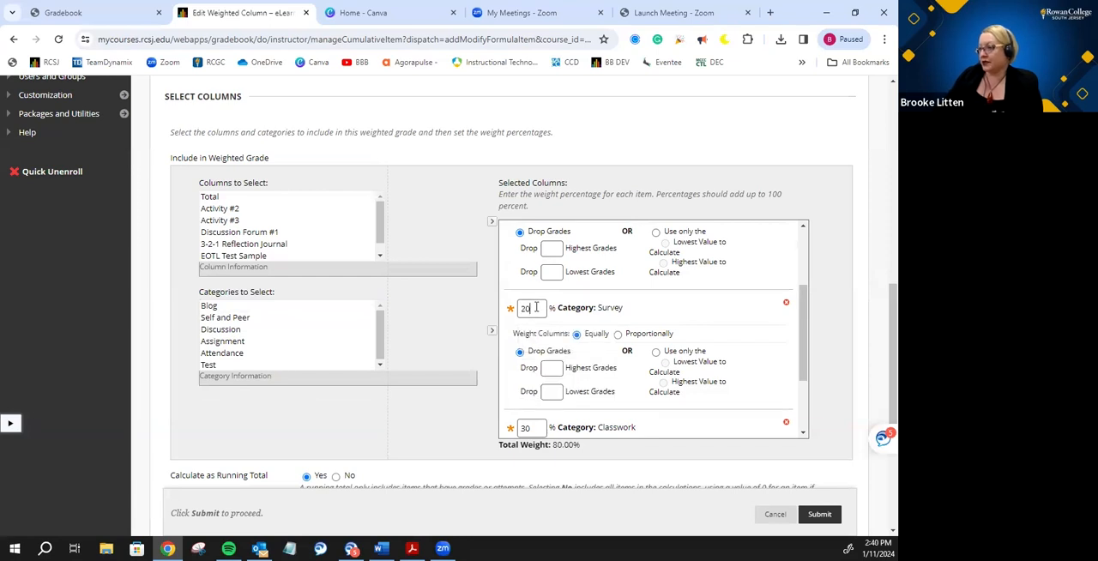
{"action": "left_click", "coordinate": [458, 307]}
- Review the selected columns and submit the changes to the Overall Grade weighted column
{"action": "scroll", "coordinate": [593, 314], "scroll_direction": "down", "scroll_amount": 1}
{"action": "scroll", "coordinate": [605, 314], "scroll_direction": "up", "scroll_amount": 3}
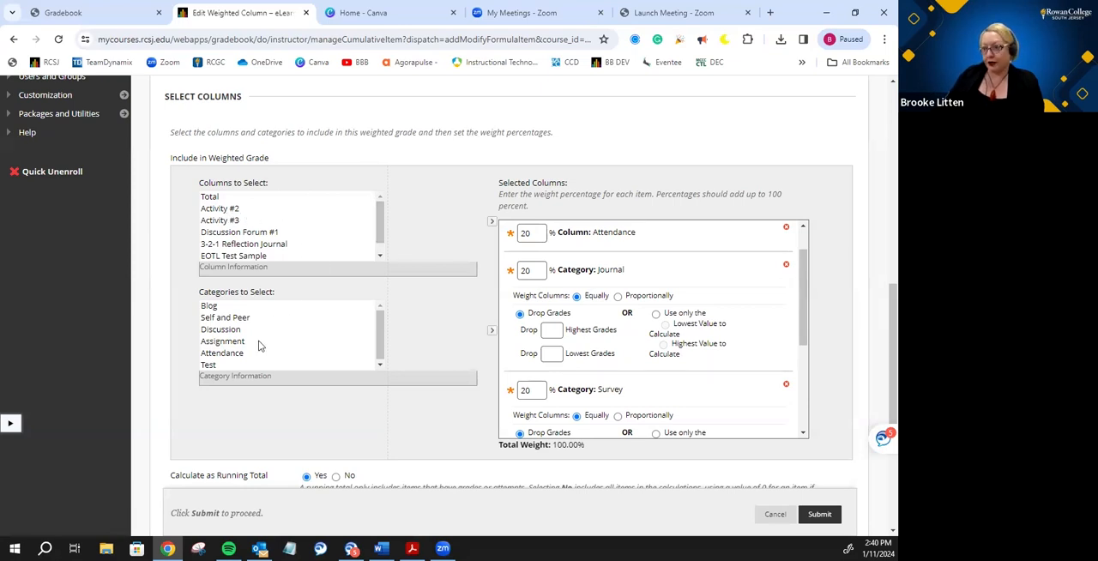
{"action": "left_click", "coordinate": [287, 341]}
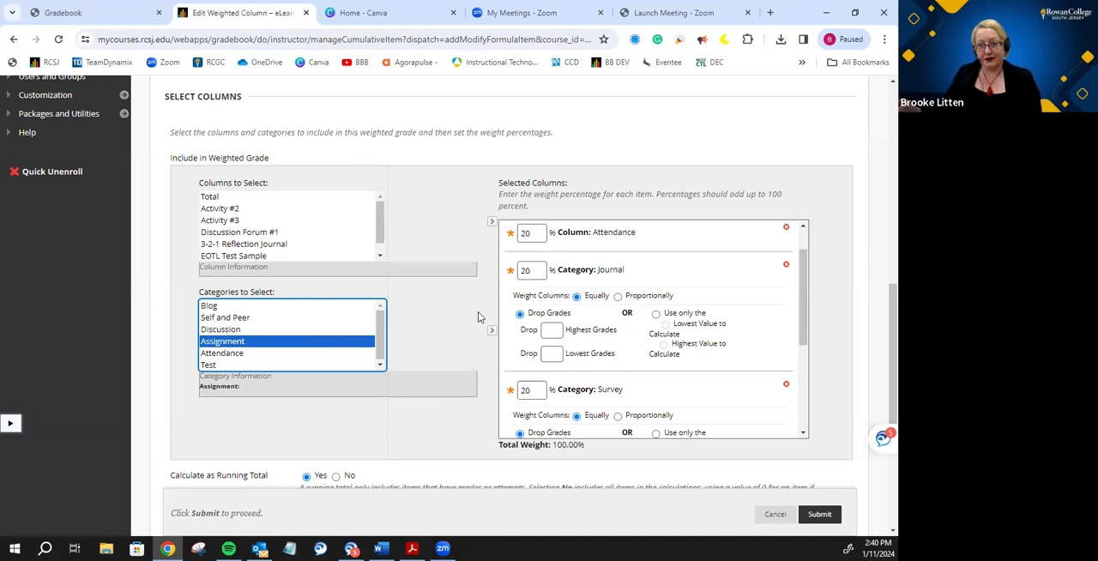
{"action": "left_click", "coordinate": [821, 514]}
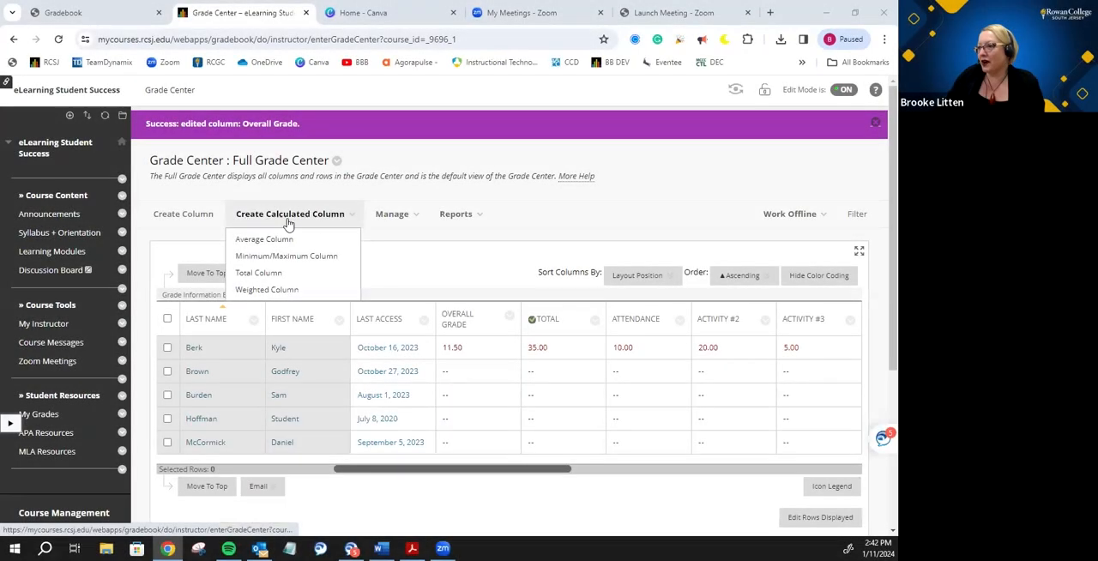
- Switch to the Gradebook PDF and go past the Weighted Total slide to the Display slide on page 7
{"action": "mouse_move", "coordinate": [456, 214]}
{"action": "mouse_move", "coordinate": [558, 326]}
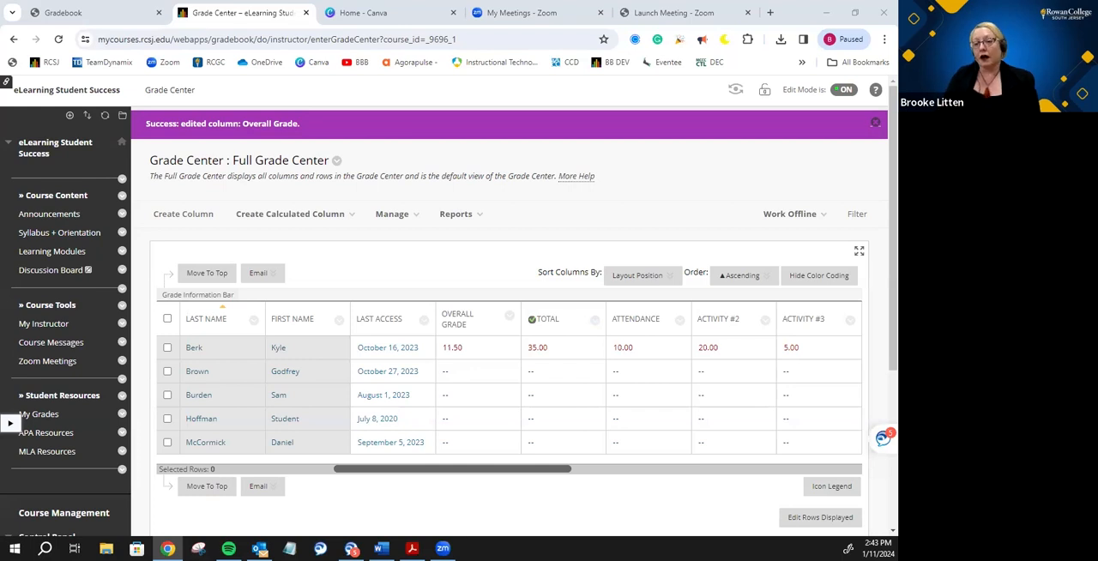
{"action": "left_click", "coordinate": [64, 13]}
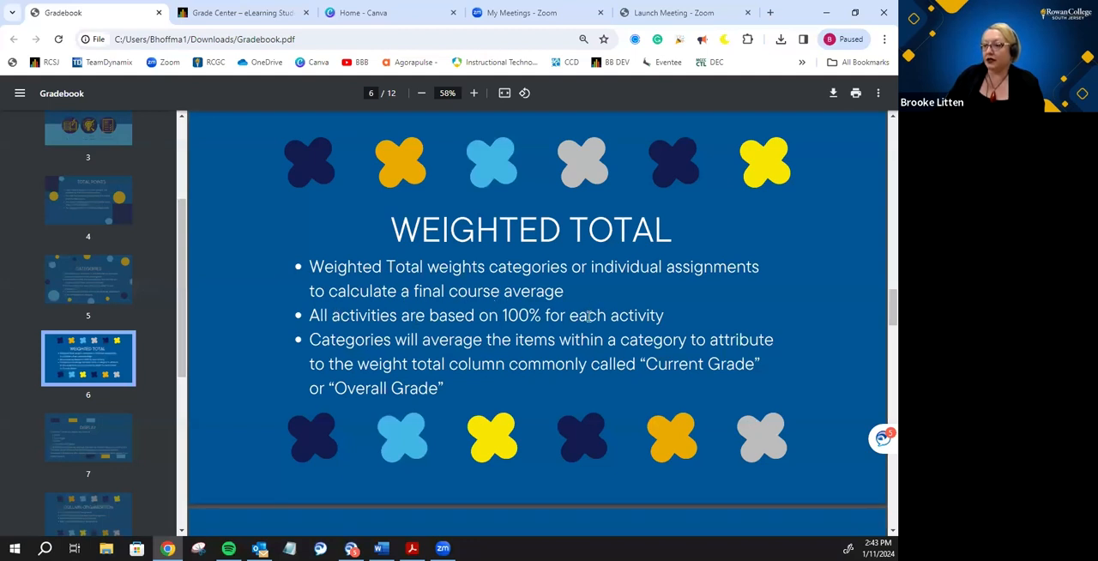
{"action": "scroll", "coordinate": [590, 315], "scroll_direction": "down", "scroll_amount": 1}
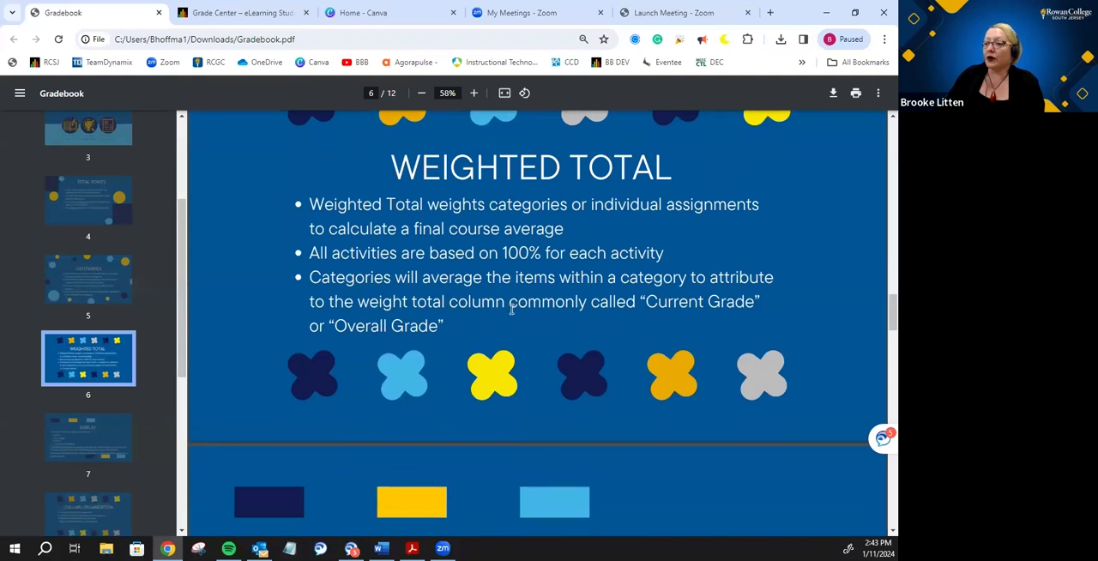
{"action": "scroll", "coordinate": [101, 379], "scroll_direction": "down", "scroll_amount": 1}
{"action": "left_click", "coordinate": [101, 379]}
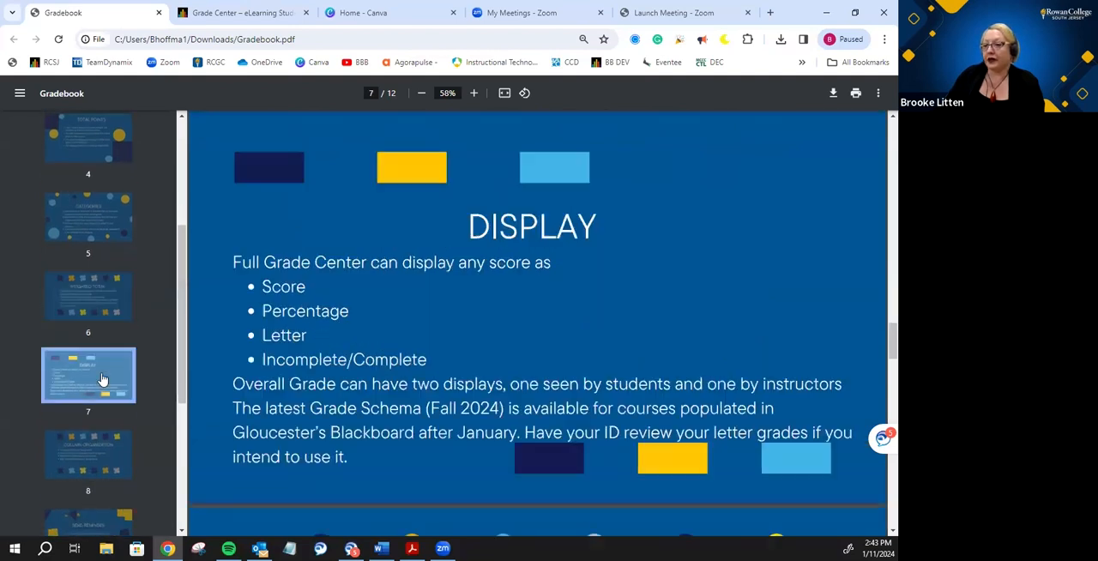
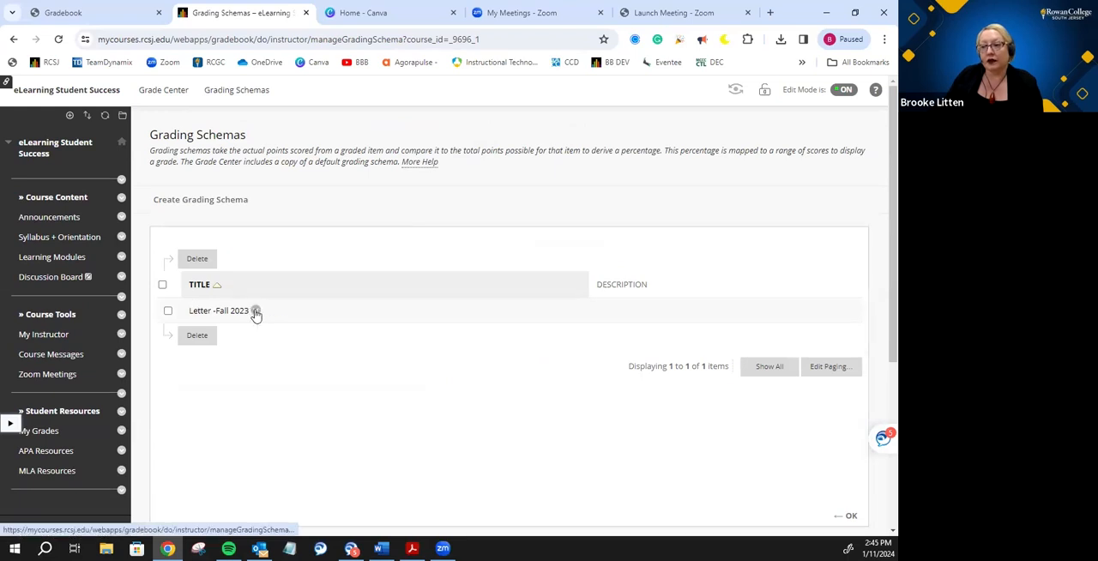
- Open the Letter -Fall 2023 grading schema for editing and review its schema mapping
{"action": "left_click", "coordinate": [256, 312]}
{"action": "left_click", "coordinate": [265, 350]}
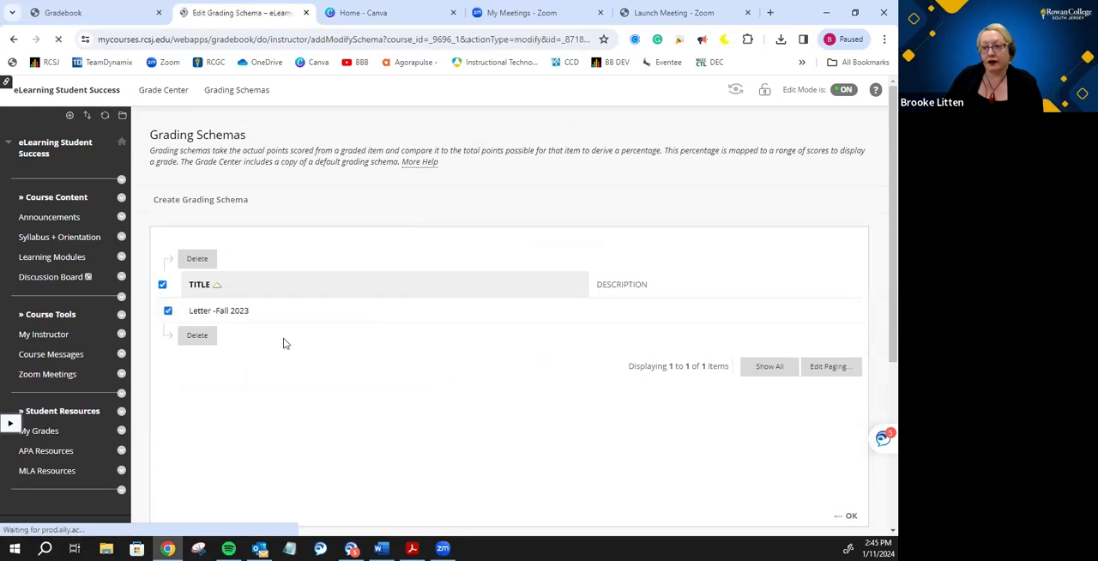
{"action": "scroll", "coordinate": [360, 249], "scroll_direction": "down", "scroll_amount": 3}
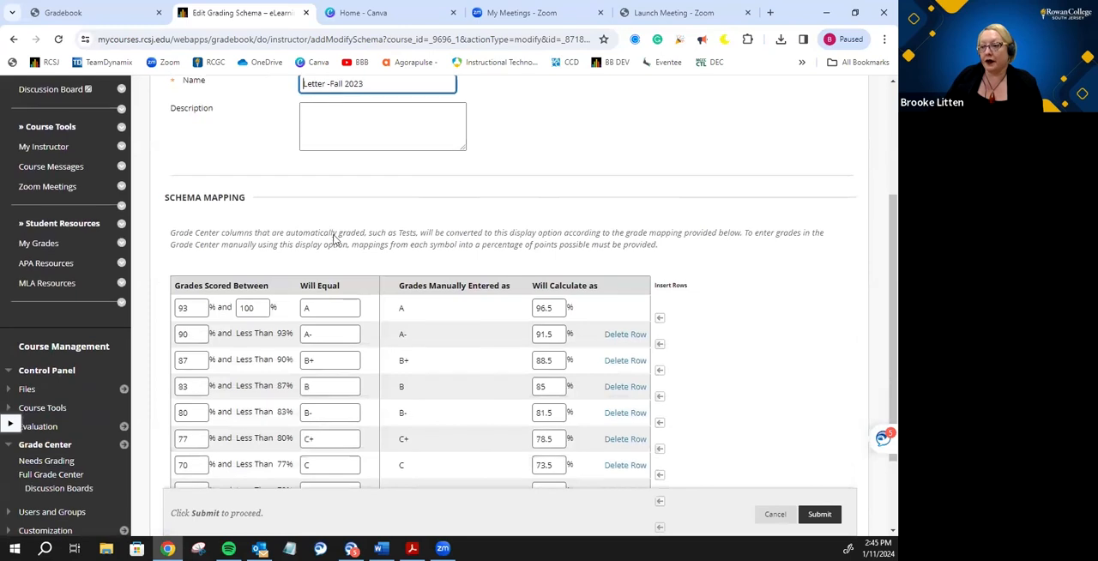
{"action": "scroll", "coordinate": [335, 240], "scroll_direction": "down", "scroll_amount": 1}
{"action": "scroll", "coordinate": [340, 231], "scroll_direction": "down", "scroll_amount": 1}
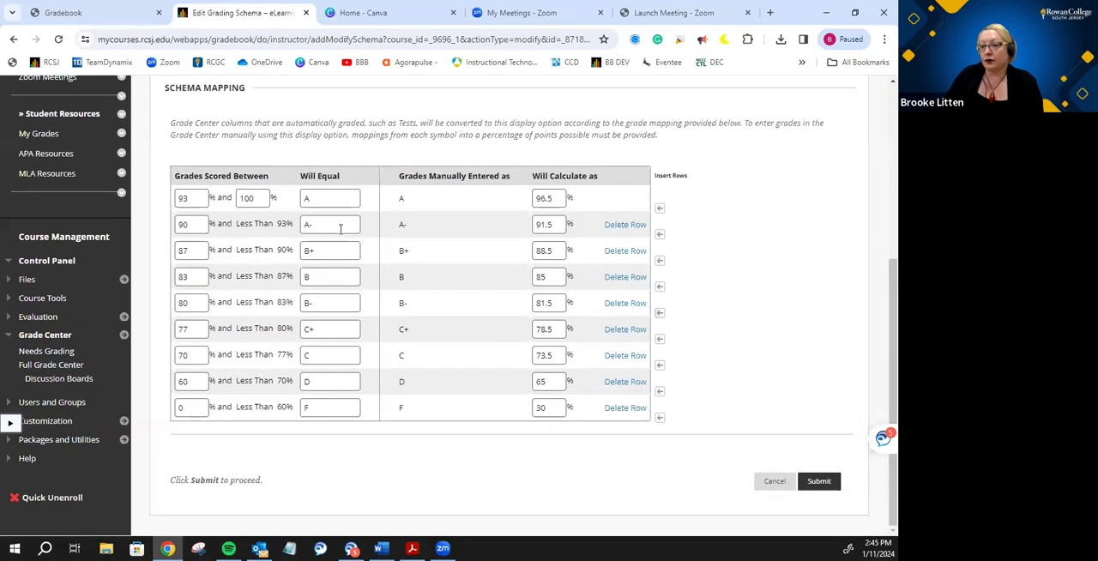
- Try deleting the F row from the schema mapping and inserting a row from 65% to less than 70% that equals D
{"action": "left_click", "coordinate": [625, 407]}
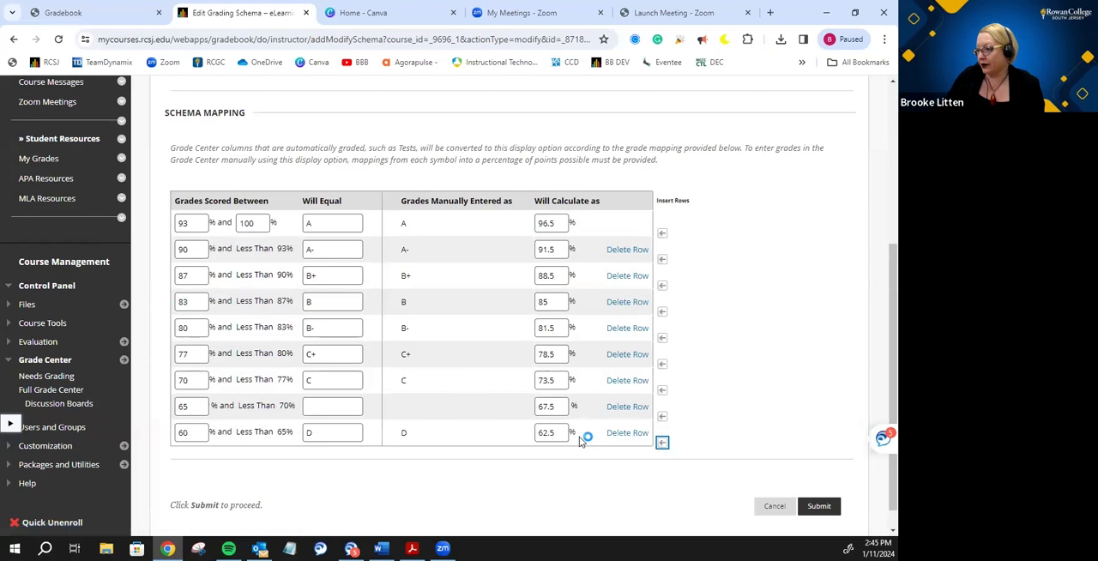
{"action": "left_click", "coordinate": [660, 417]}
{"action": "left_click", "coordinate": [322, 383]}
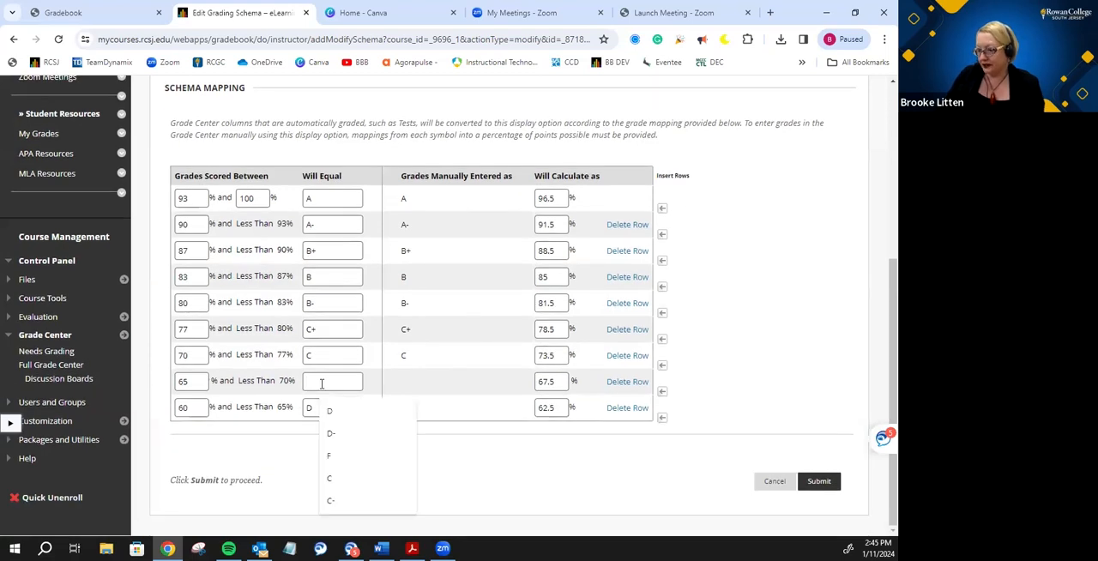
{"action": "type", "text": "D"}
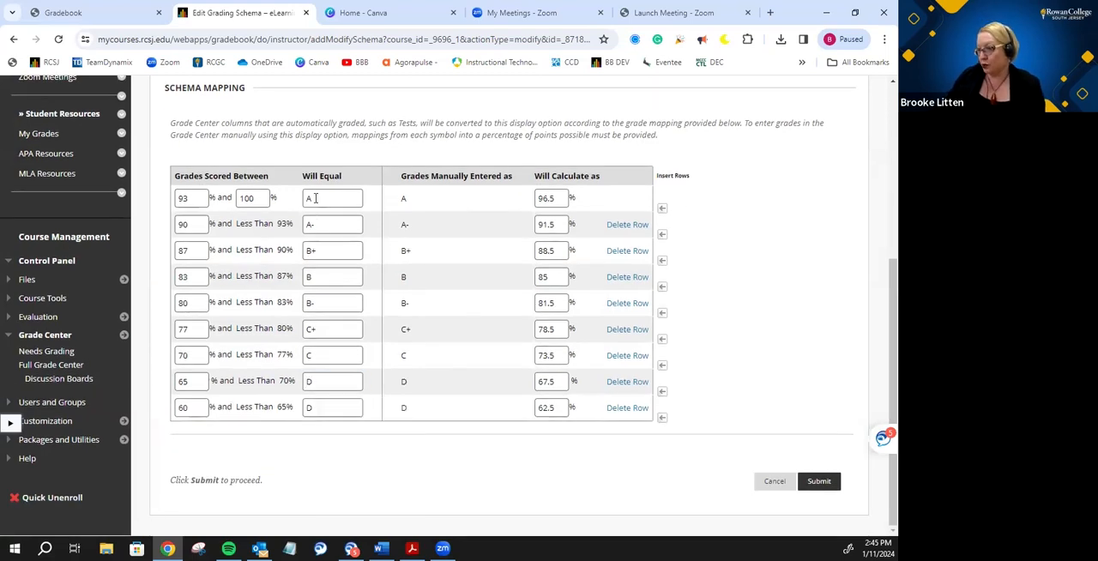
- Try to submit the mapping with the lowest range starting at 0%, and cancel the schema edits
{"action": "left_click_drag", "start_coordinate": [195, 410], "coordinate": [168, 412]}
{"action": "type", "text": "0"}
{"action": "left_click", "coordinate": [181, 439]}
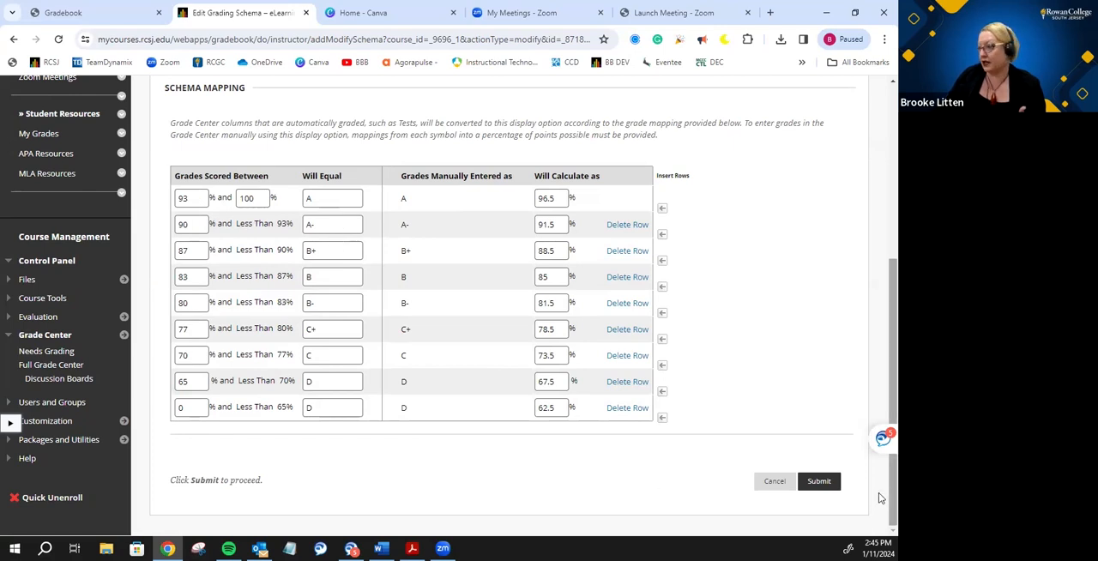
{"action": "left_click", "coordinate": [821, 483]}
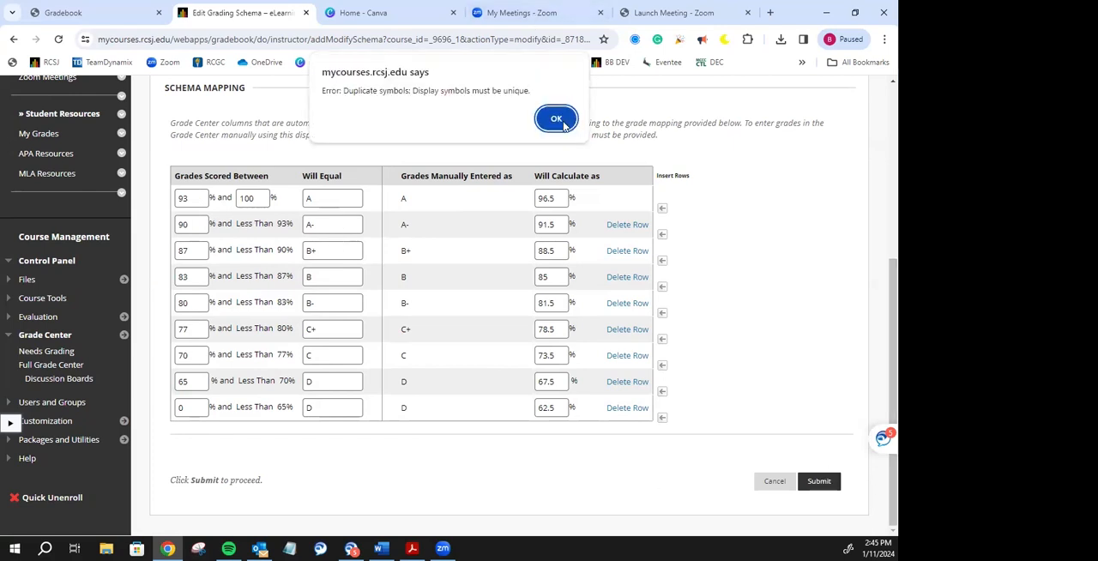
{"action": "left_click", "coordinate": [562, 123]}
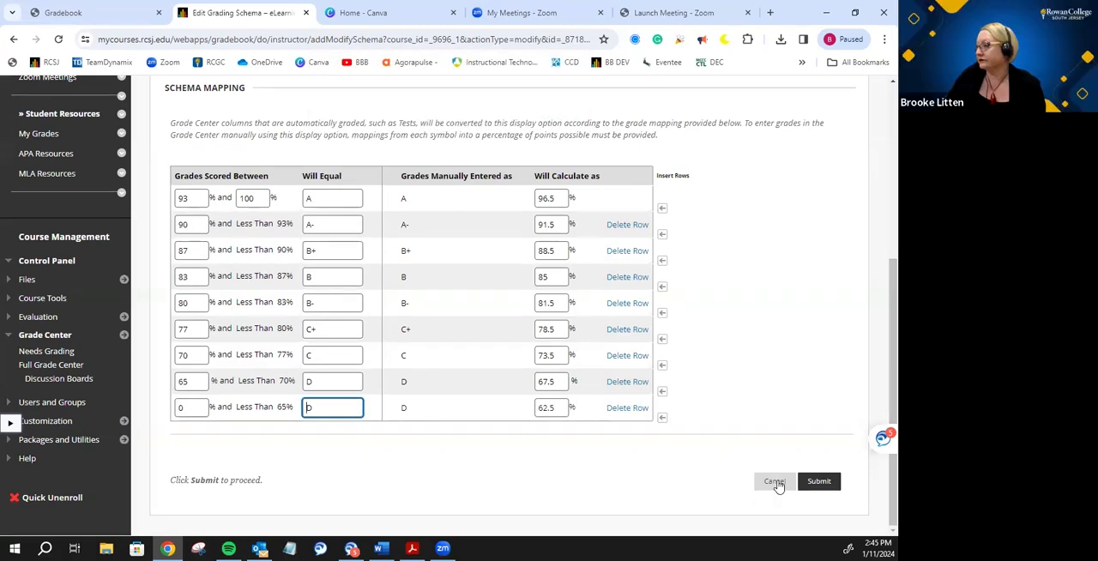
{"action": "left_click", "coordinate": [776, 482]}
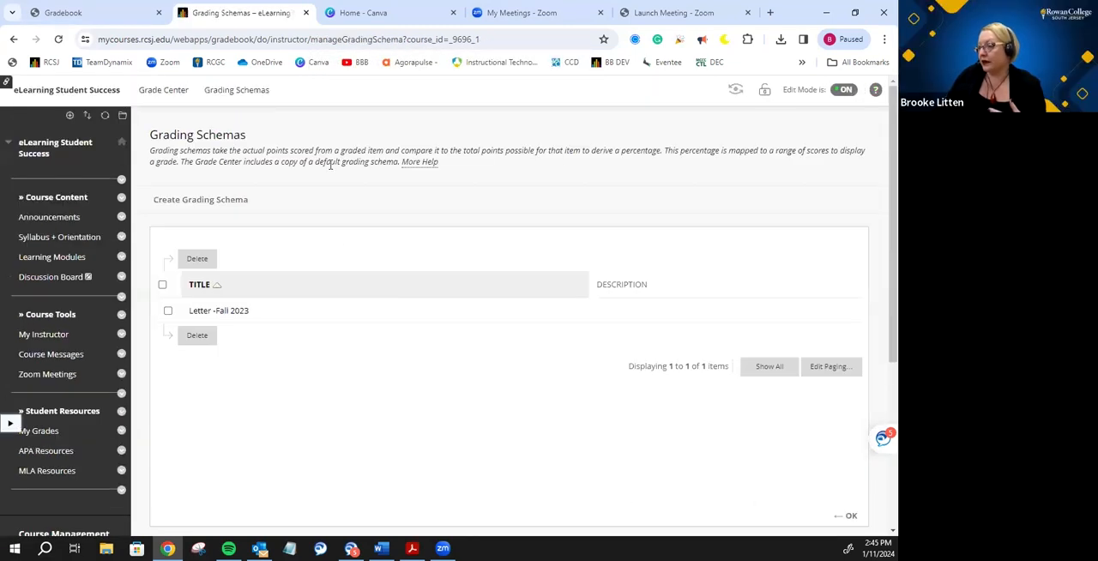
- Return to the full Grade Center and open the Overall Grade column's information for editing
{"action": "left_click", "coordinate": [163, 90]}
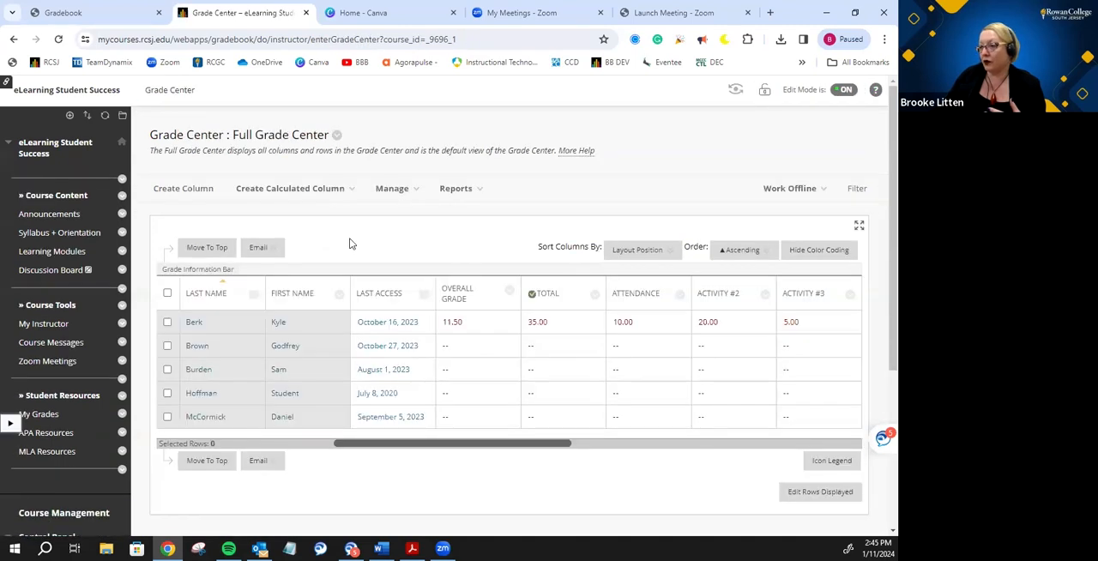
{"action": "scroll", "coordinate": [559, 317], "scroll_direction": "down", "scroll_amount": 1}
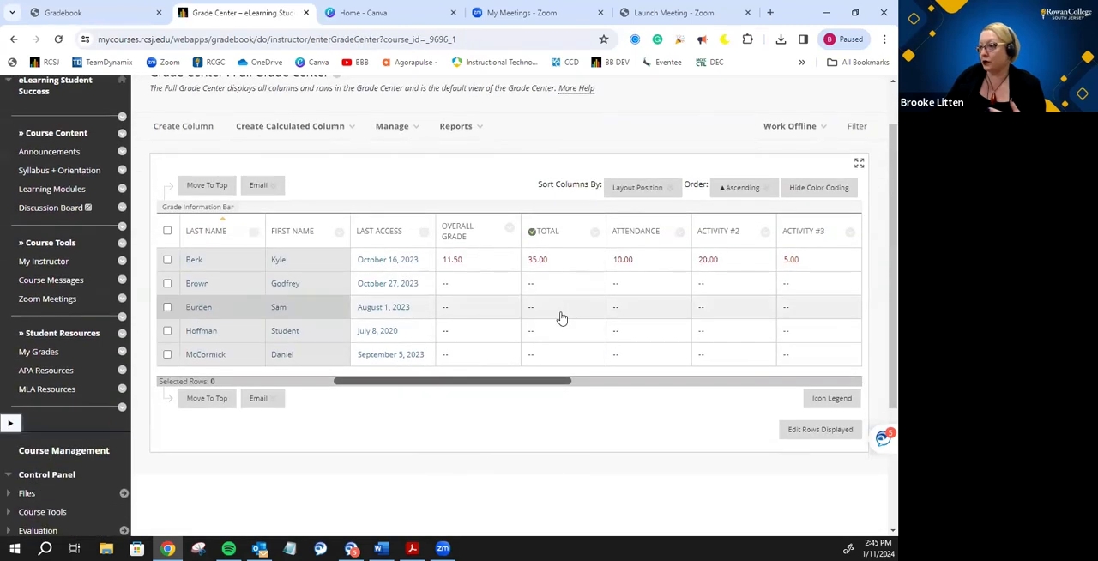
{"action": "left_click", "coordinate": [509, 230]}
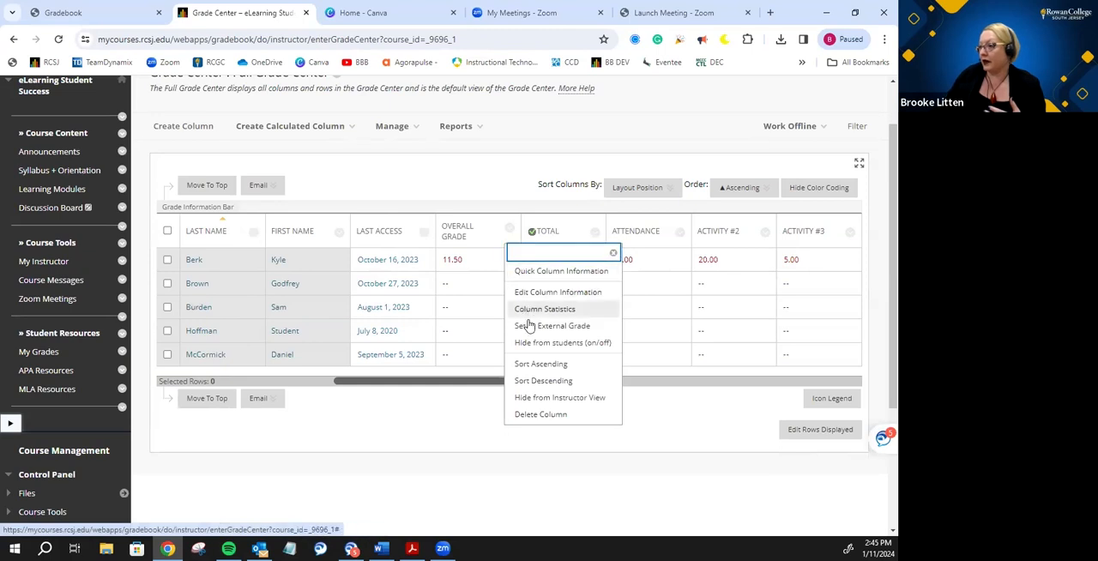
{"action": "left_click", "coordinate": [538, 296]}
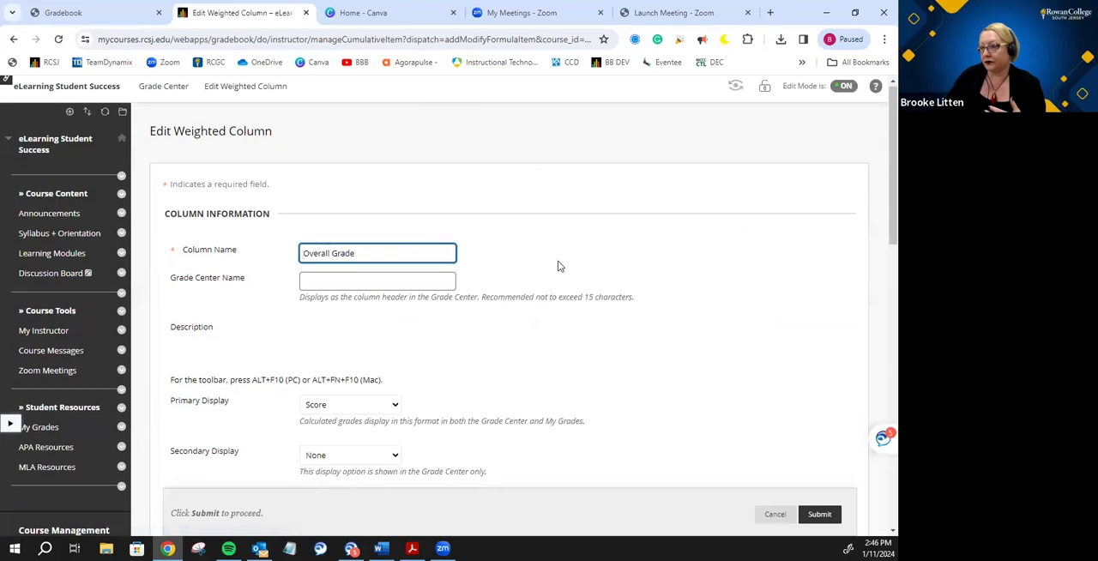
{"action": "scroll", "coordinate": [557, 265], "scroll_direction": "down", "scroll_amount": 2}
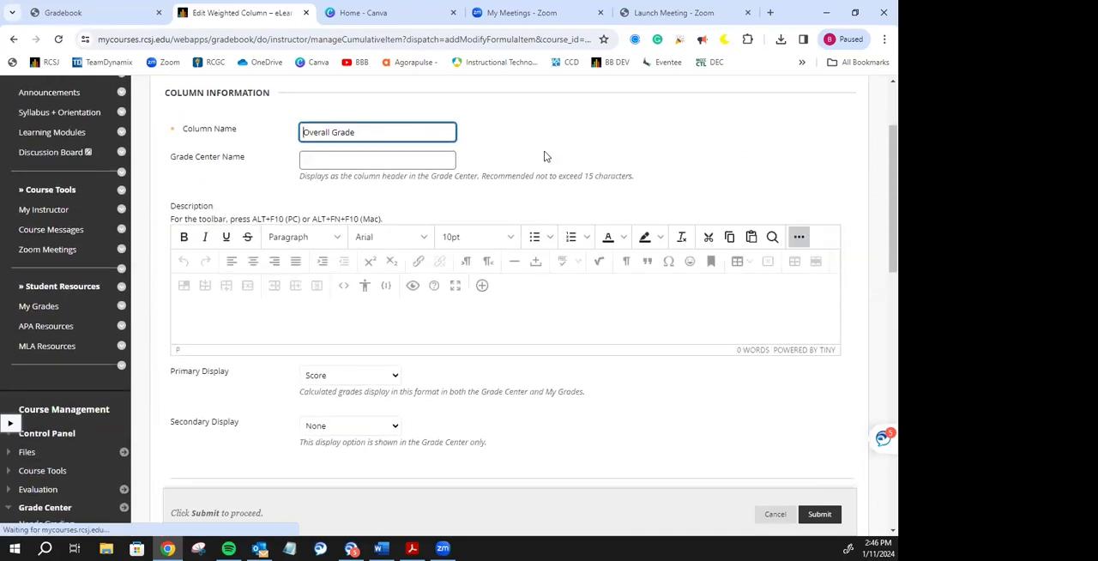
{"action": "scroll", "coordinate": [526, 326], "scroll_direction": "down", "scroll_amount": 2}
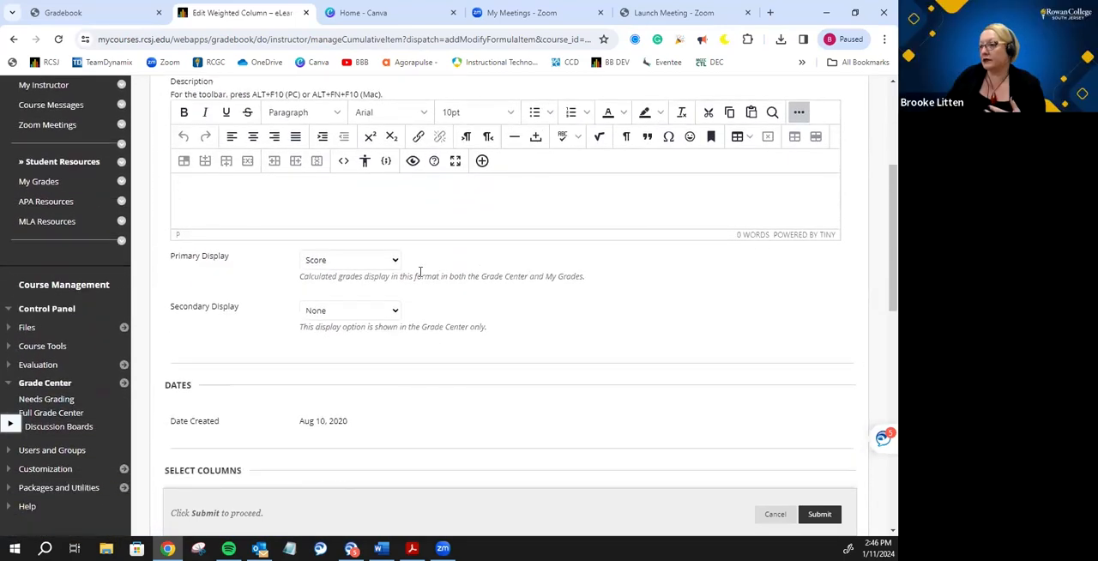
- Keep Overall Grade's primary display as Score, set its secondary display to Letter -Fall 2023, and submit the column
{"action": "left_click", "coordinate": [384, 261]}
{"action": "left_click", "coordinate": [369, 288]}
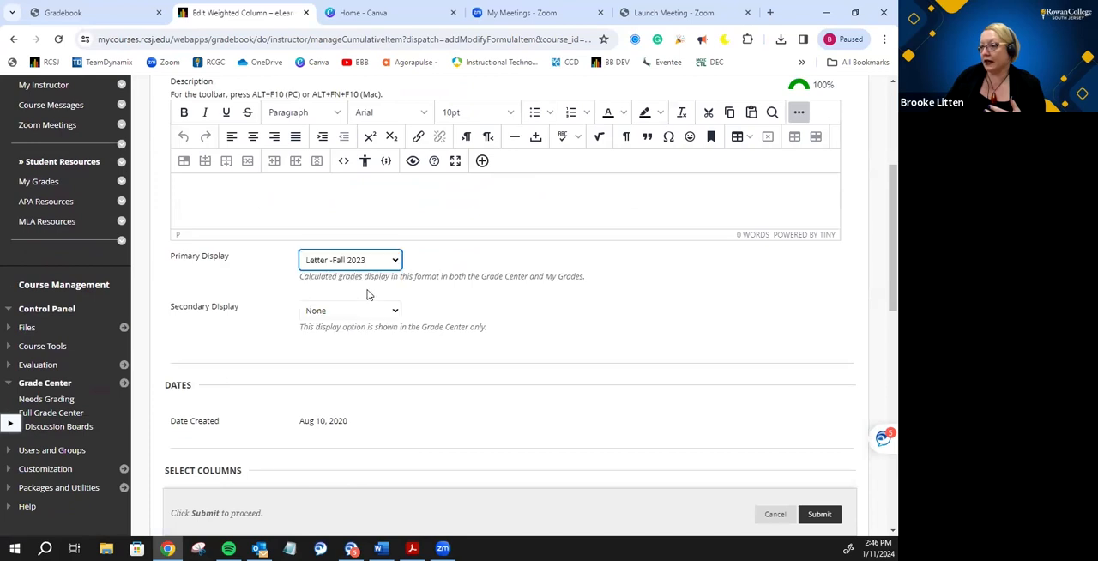
{"action": "left_click", "coordinate": [374, 263]}
{"action": "left_click", "coordinate": [372, 277]}
{"action": "left_click", "coordinate": [376, 312]}
{"action": "left_click", "coordinate": [369, 340]}
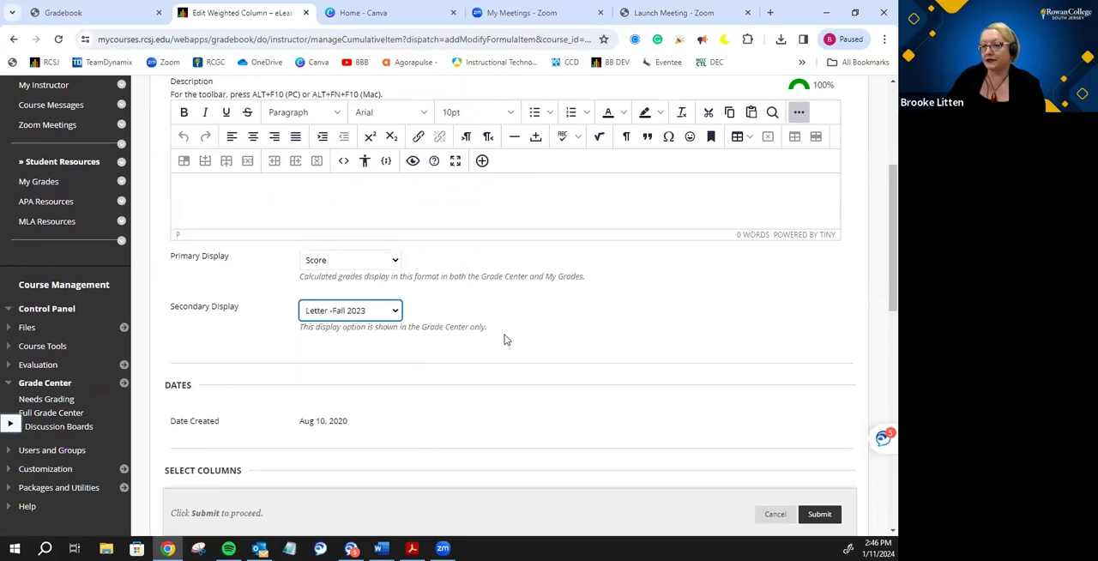
{"action": "left_click", "coordinate": [816, 513]}
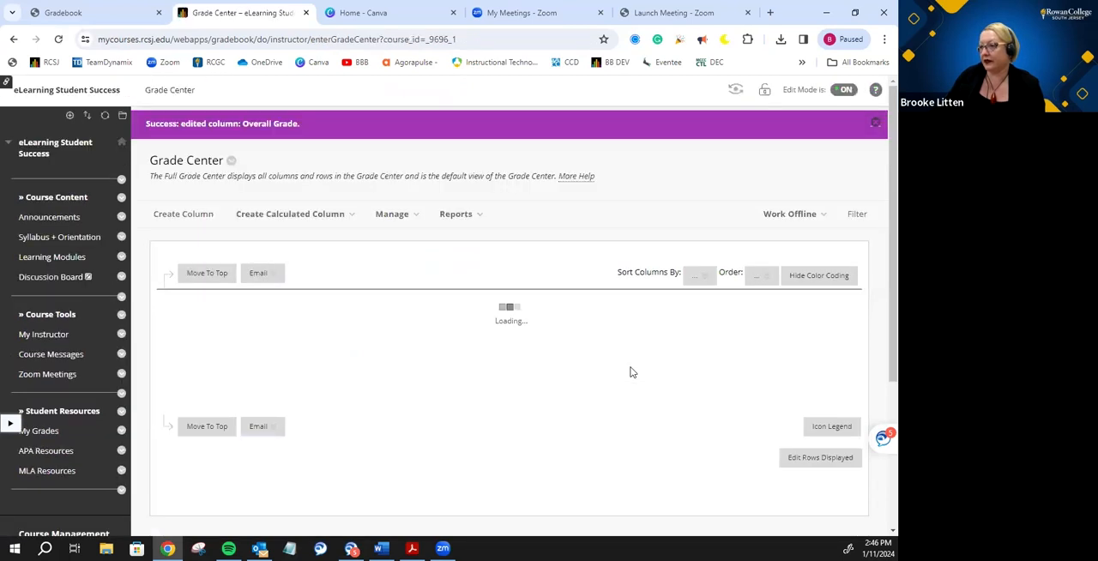
- Reopen the Overall Grade column's information for editing and go over its Primary Display and Secondary Display settings
{"action": "scroll", "coordinate": [542, 295], "scroll_direction": "down", "scroll_amount": 1}
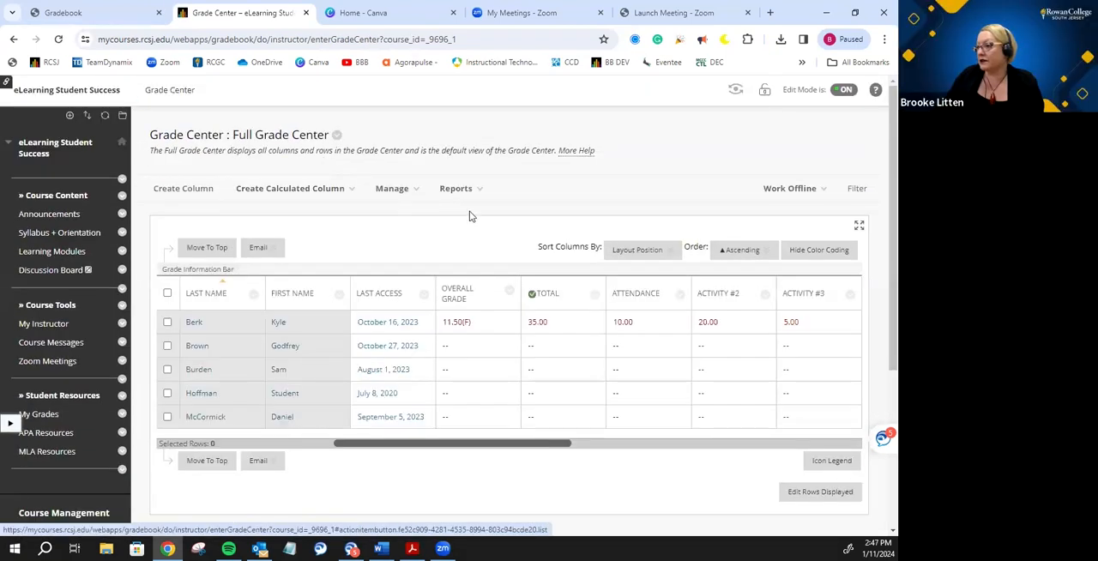
{"action": "scroll", "coordinate": [469, 211], "scroll_direction": "down", "scroll_amount": 2}
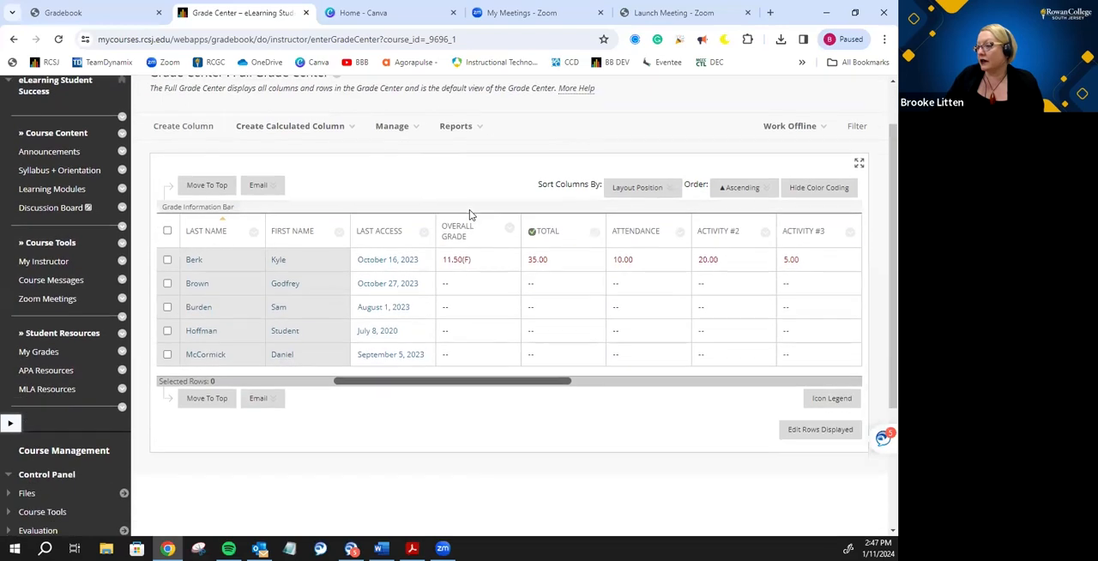
{"action": "left_click", "coordinate": [510, 233]}
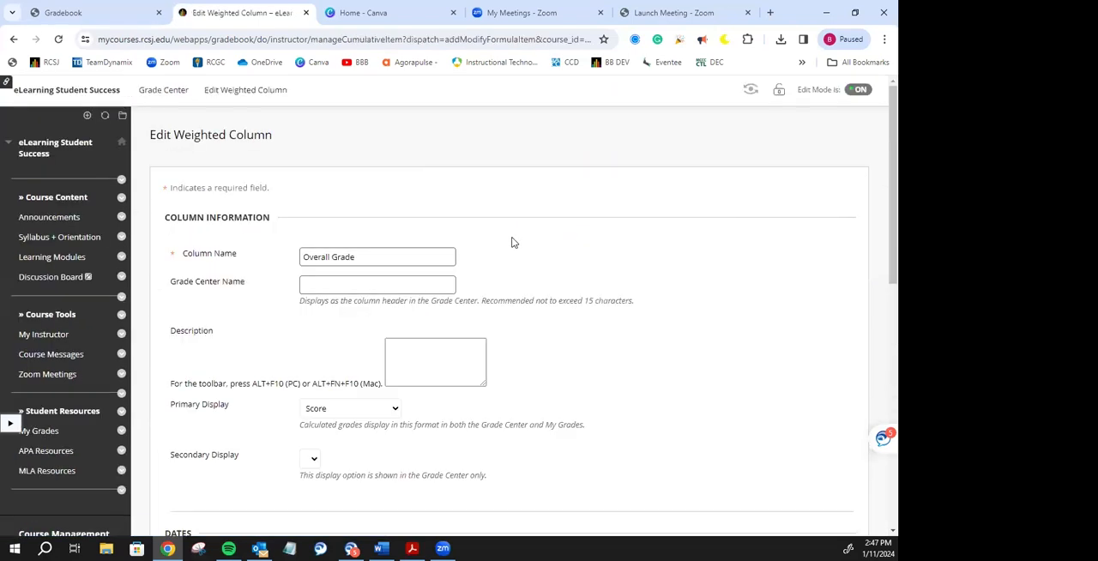
{"action": "scroll", "coordinate": [512, 244], "scroll_direction": "down", "scroll_amount": 2}
{"action": "scroll", "coordinate": [511, 245], "scroll_direction": "down", "scroll_amount": 1}
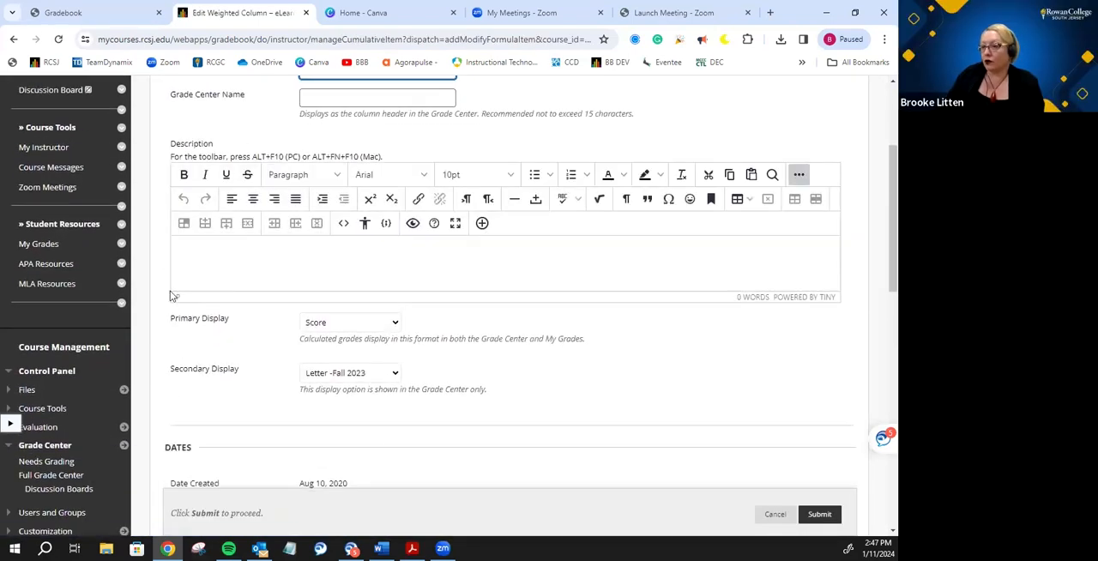
{"action": "left_click_drag", "start_coordinate": [171, 318], "coordinate": [235, 327]}
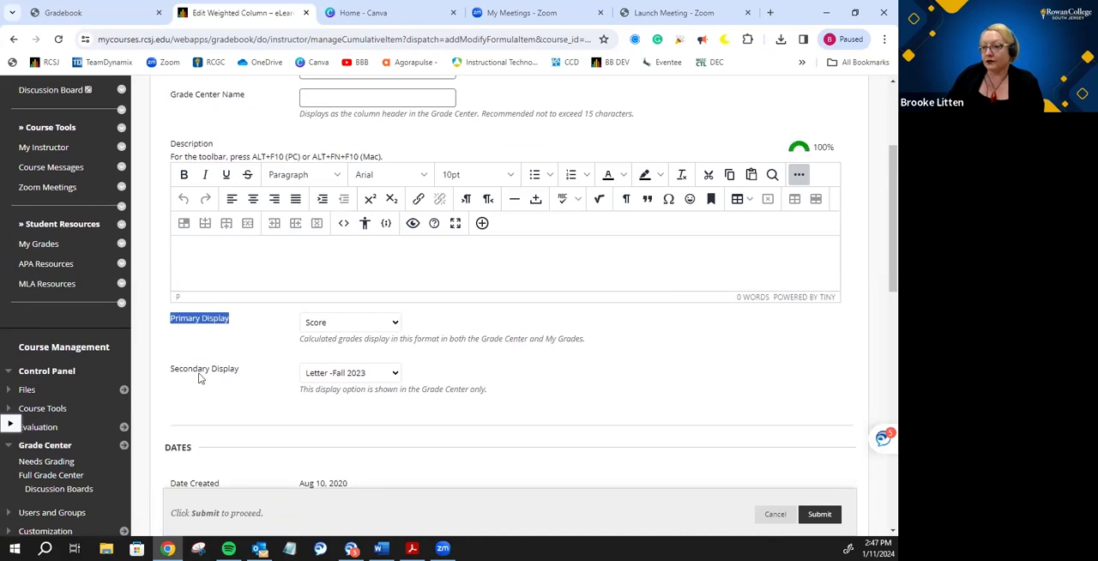
{"action": "left_click_drag", "start_coordinate": [168, 369], "coordinate": [238, 374]}
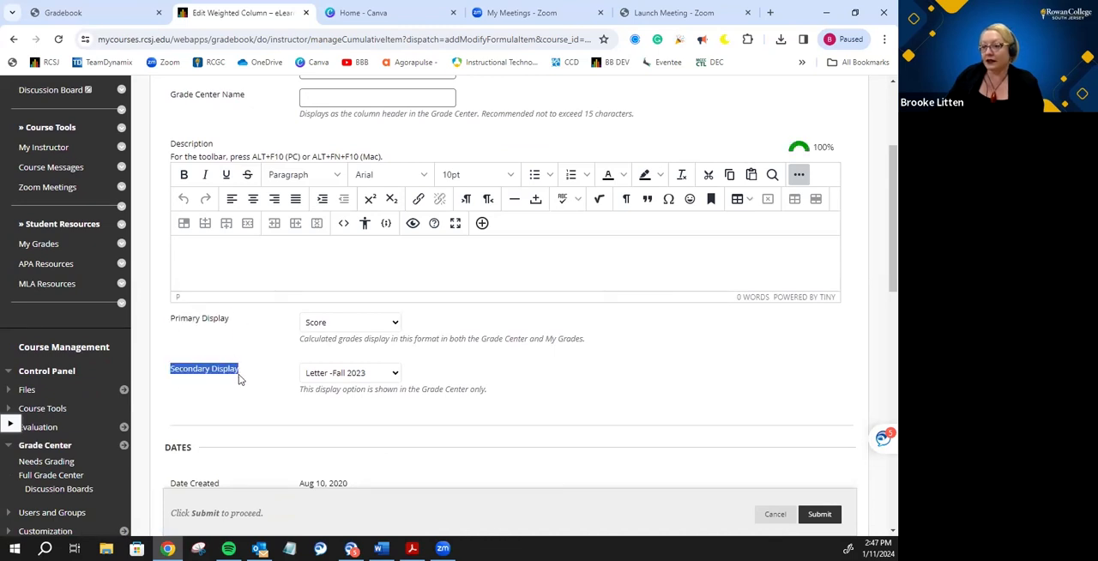
{"action": "left_click", "coordinate": [249, 396]}
- Set the Overall Grade column's primary display to Letter -Fall 2023 and its secondary display to Score
{"action": "left_click", "coordinate": [317, 325]}
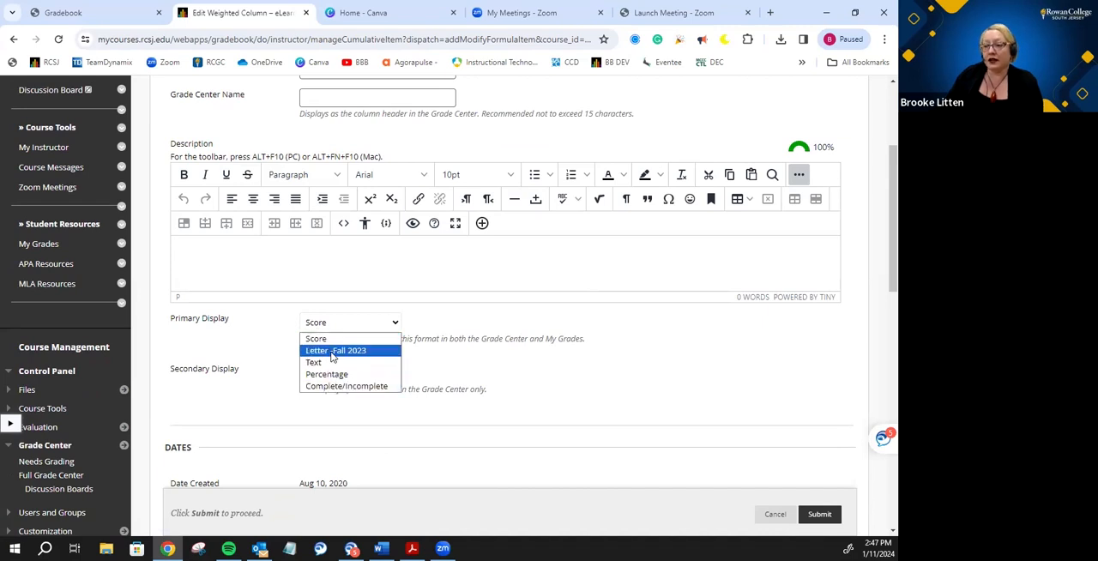
{"action": "left_click", "coordinate": [333, 352]}
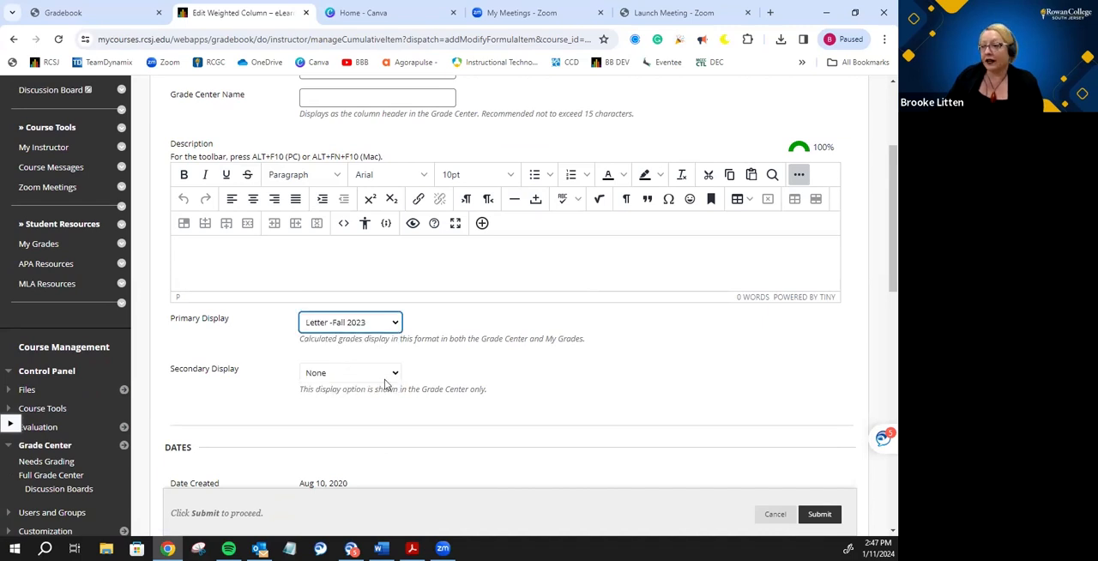
{"action": "left_click", "coordinate": [384, 377]}
{"action": "left_click", "coordinate": [343, 397]}
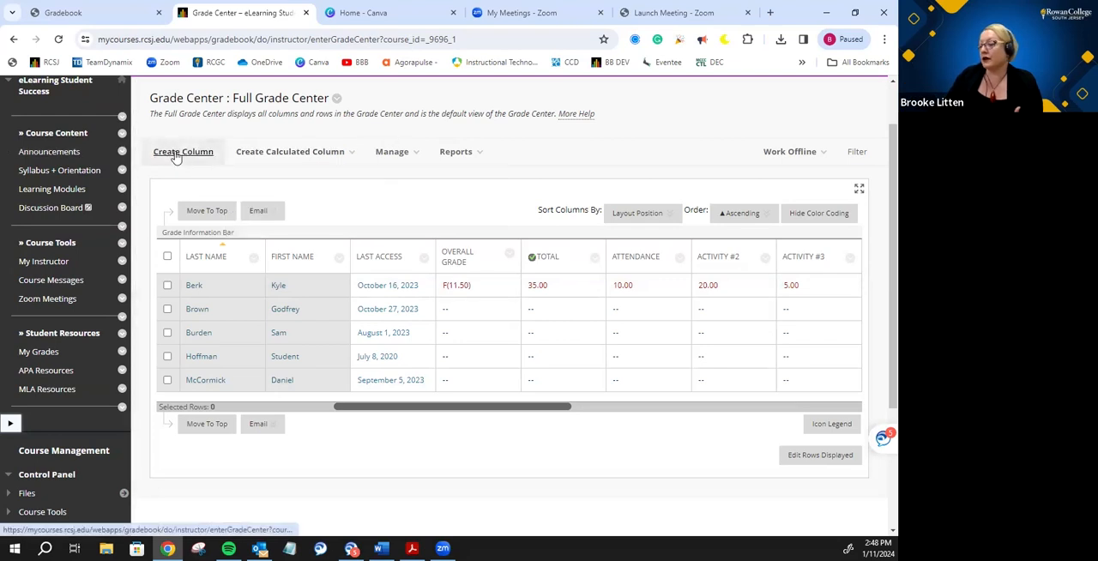
- Start a new Total column named Overall Letter and set its primary display to Letter -Fall 2023
{"action": "left_click", "coordinate": [341, 151]}
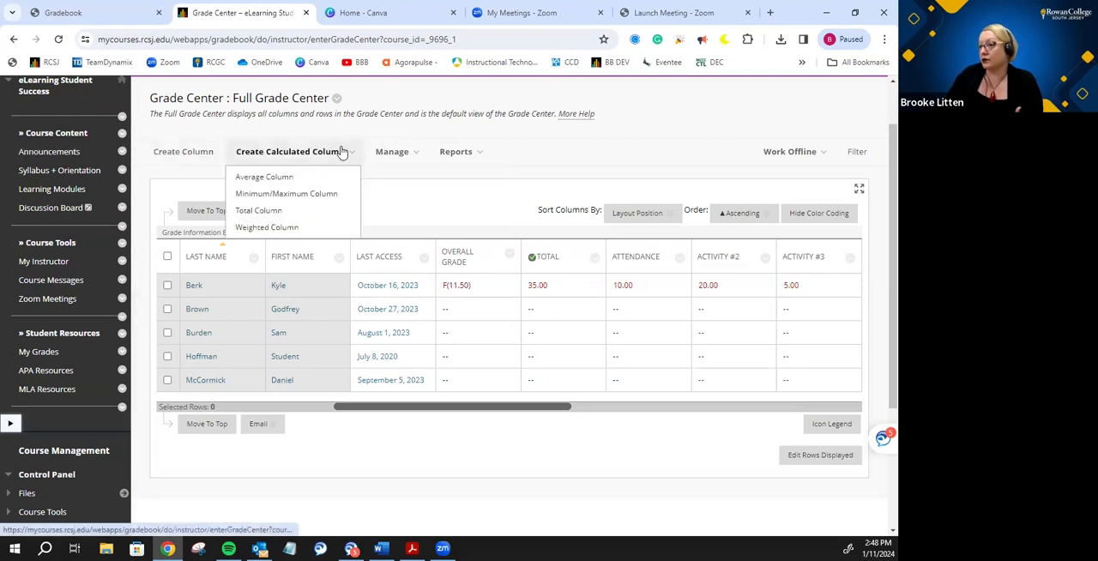
{"action": "left_click", "coordinate": [260, 210]}
{"action": "left_click", "coordinate": [372, 282]}
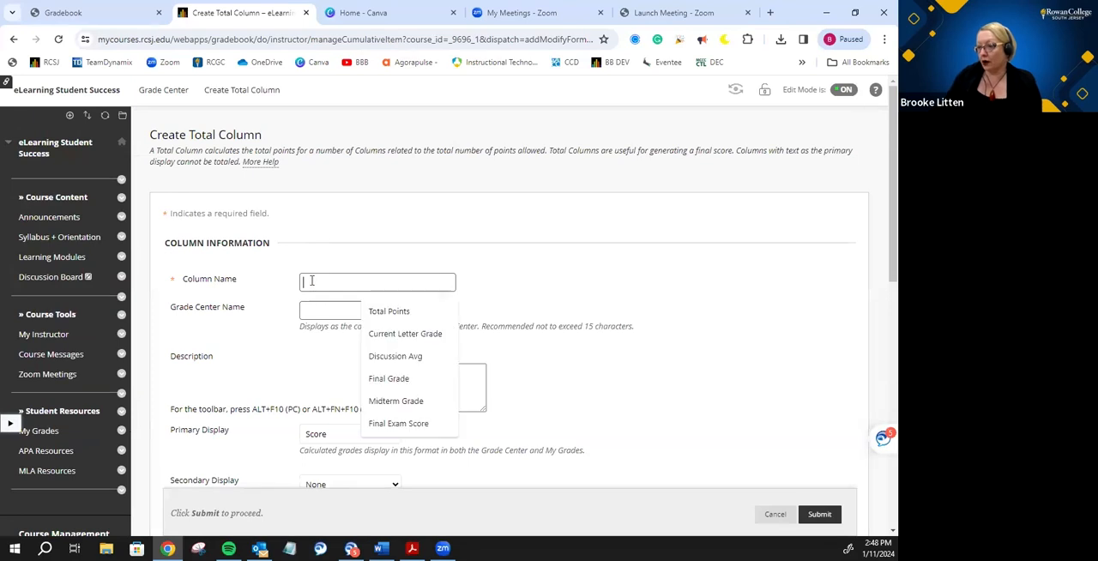
{"action": "type", "text": "Overall Letter"}
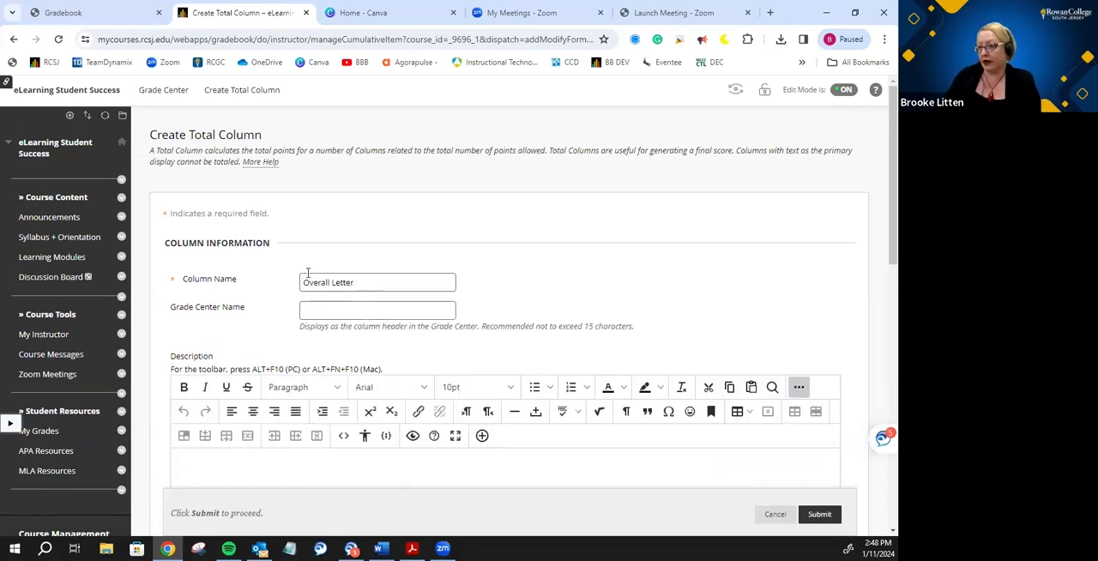
{"action": "scroll", "coordinate": [307, 272], "scroll_direction": "down", "scroll_amount": 4}
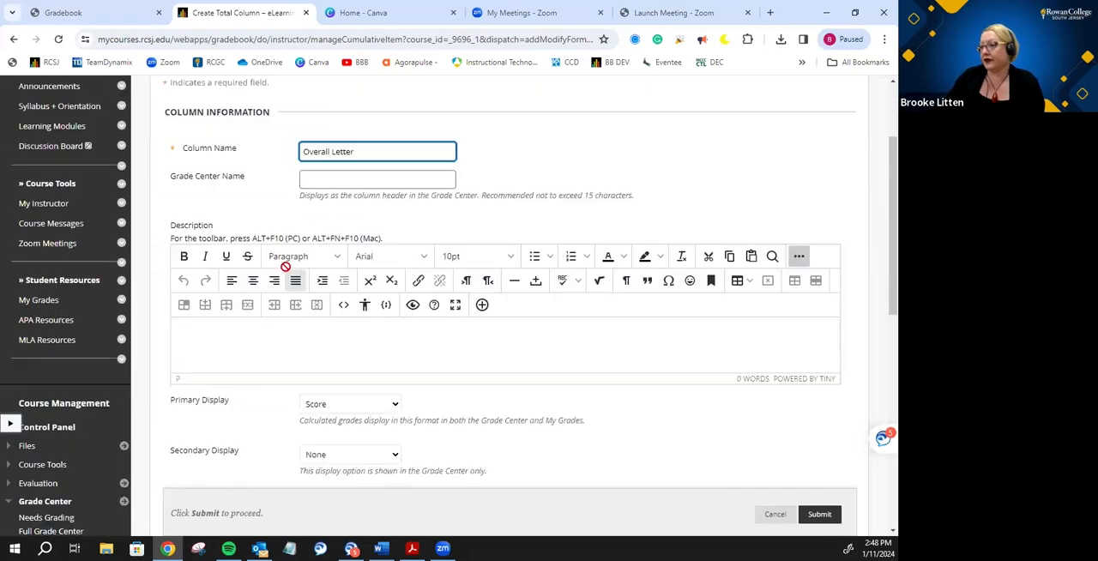
{"action": "left_click", "coordinate": [325, 228]}
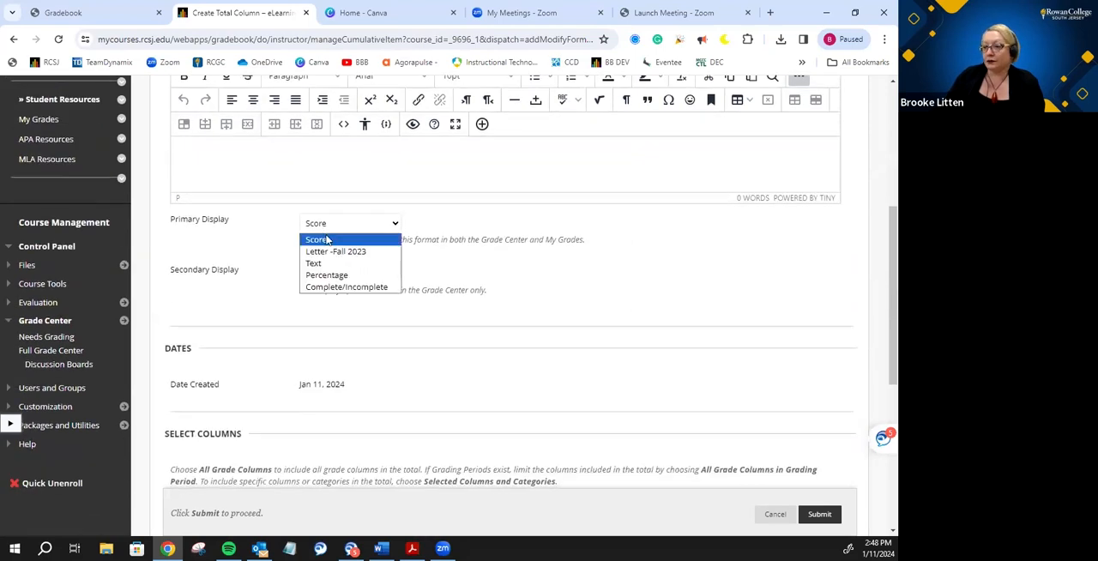
{"action": "left_click", "coordinate": [316, 249]}
- Set the Overall Letter column's total to include selected columns and categories
{"action": "scroll", "coordinate": [267, 266], "scroll_direction": "down", "scroll_amount": 2}
{"action": "scroll", "coordinate": [266, 261], "scroll_direction": "down", "scroll_amount": 2}
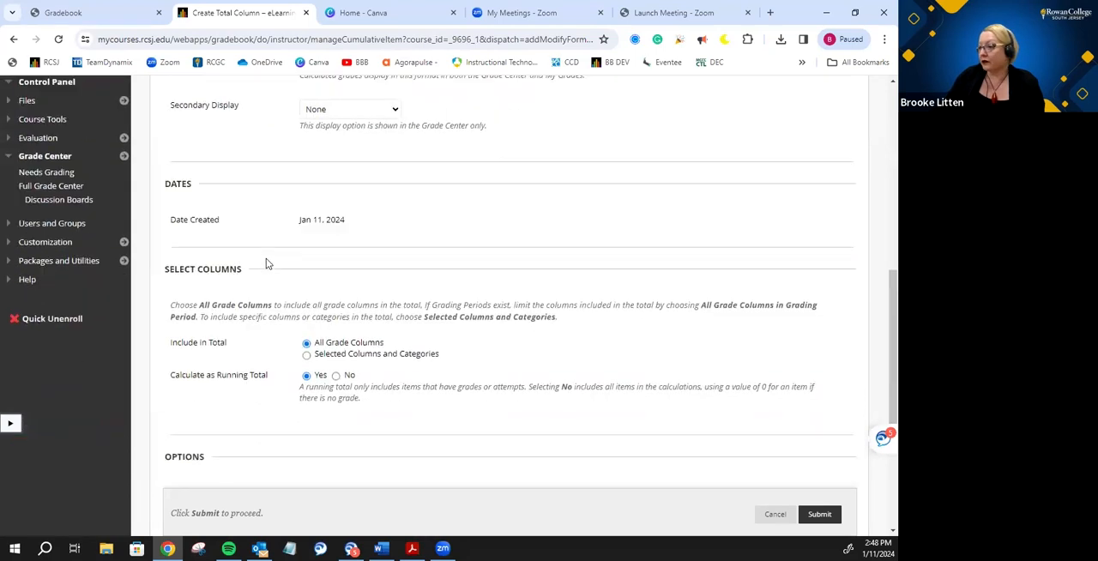
{"action": "left_click", "coordinate": [306, 271]}
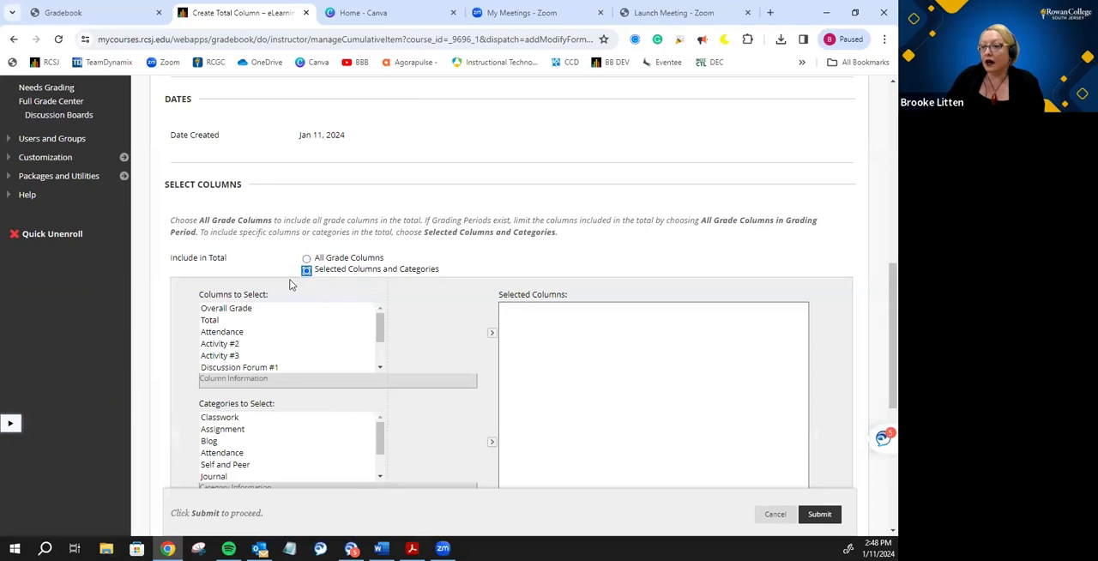
- Add the Overall Grade column to the Overall Letter total's selected columns and submit the new column
{"action": "left_click", "coordinate": [247, 310]}
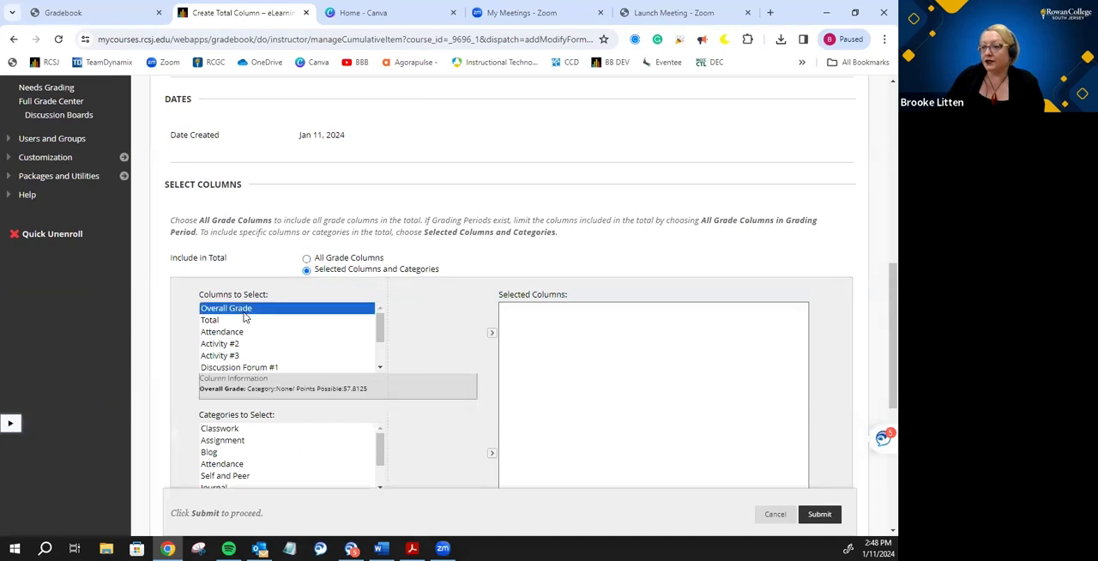
{"action": "left_click", "coordinate": [491, 333]}
{"action": "scroll", "coordinate": [469, 304], "scroll_direction": "down", "scroll_amount": 3}
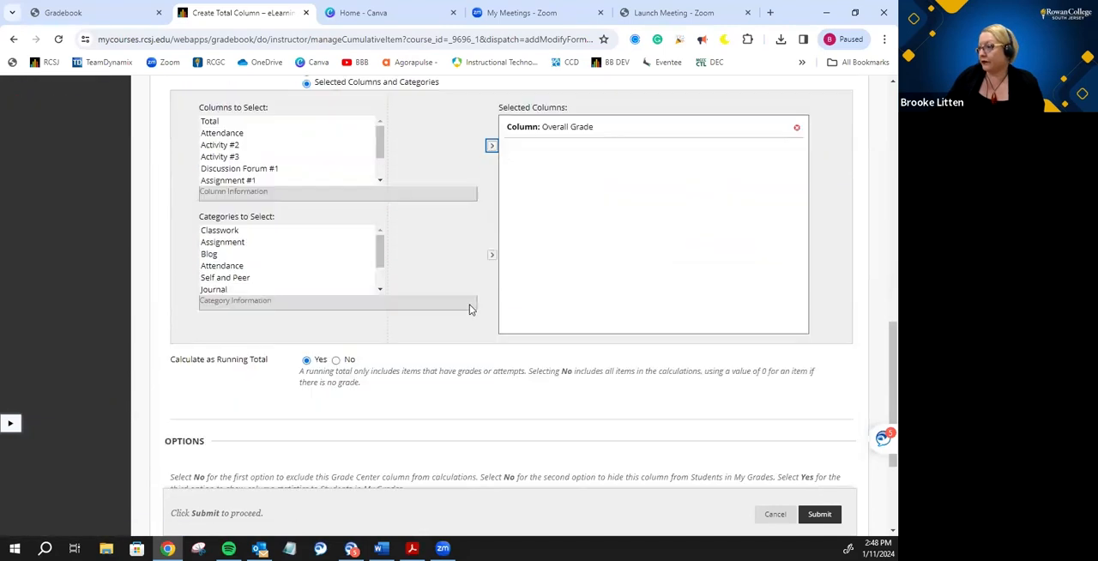
{"action": "left_click", "coordinate": [815, 514]}
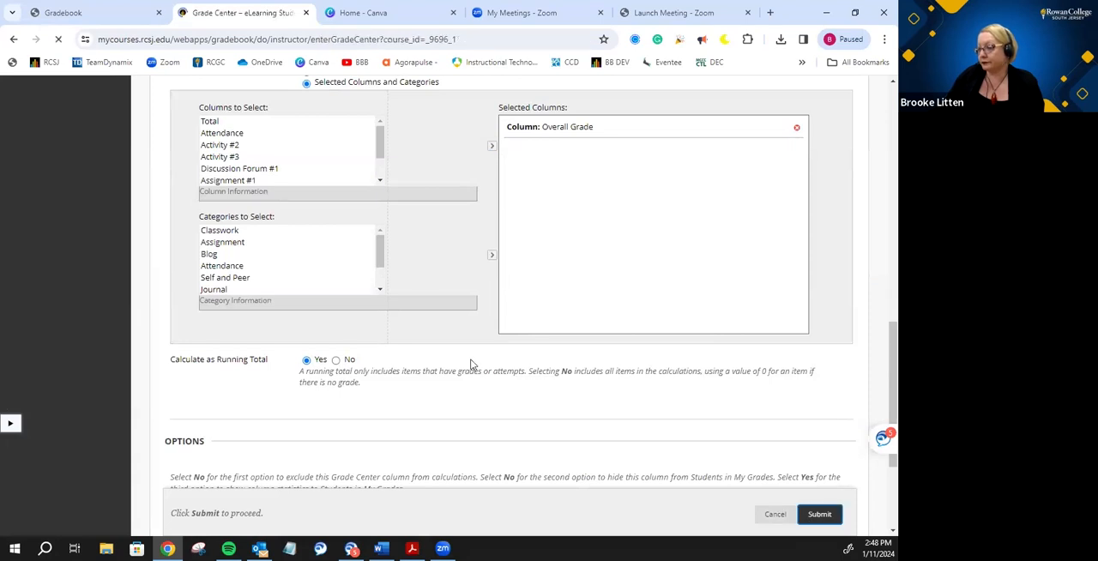
- Reorder the columns in Column Organization so Overall Letter sits directly below Overall Grade, and submit the change
{"action": "left_click", "coordinate": [387, 223]}
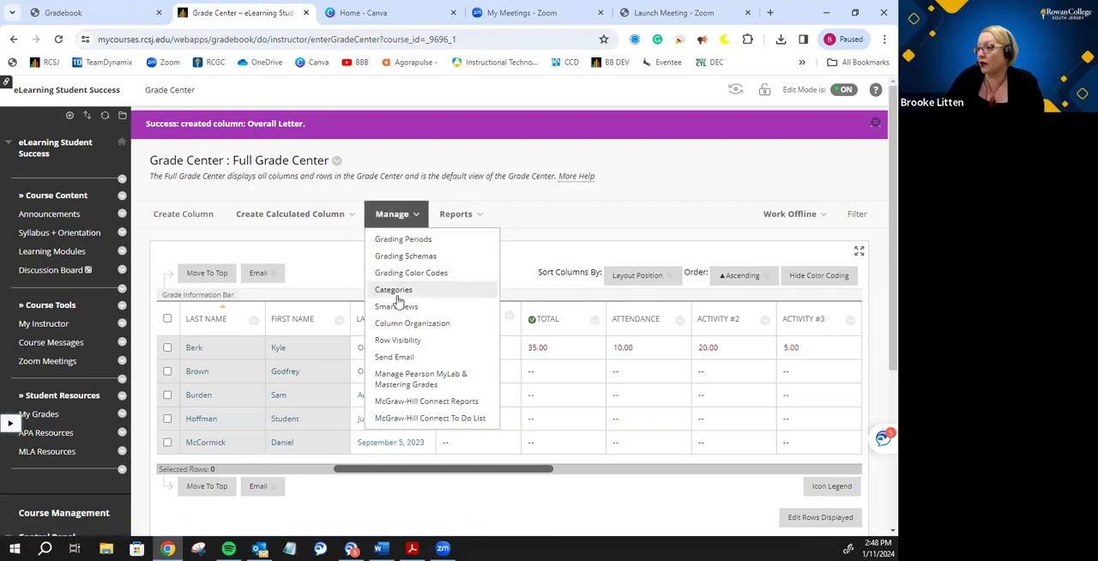
{"action": "left_click", "coordinate": [400, 323]}
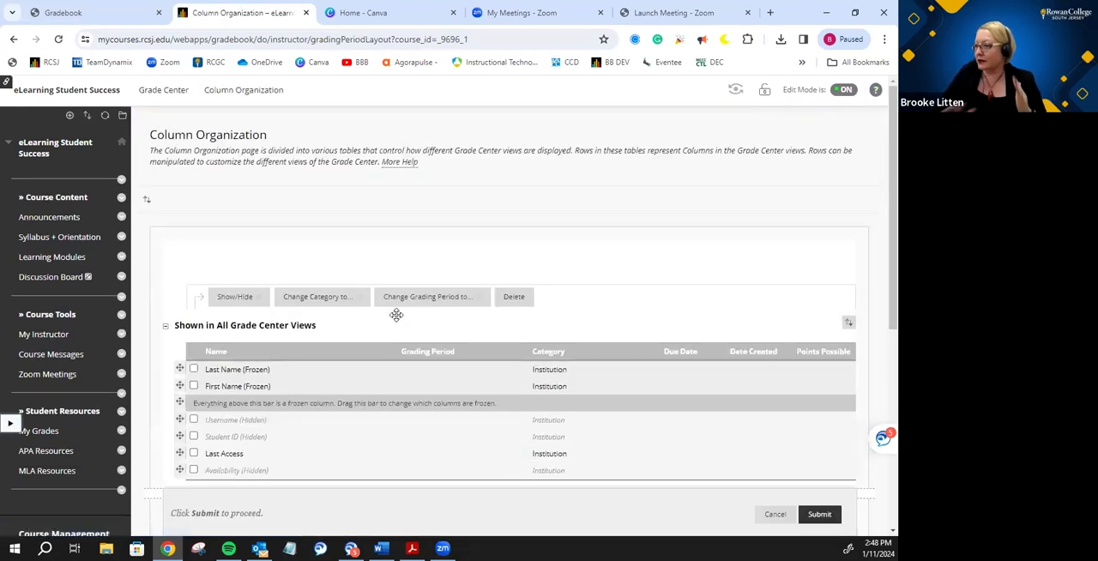
{"action": "scroll", "coordinate": [352, 344], "scroll_direction": "down", "scroll_amount": 5}
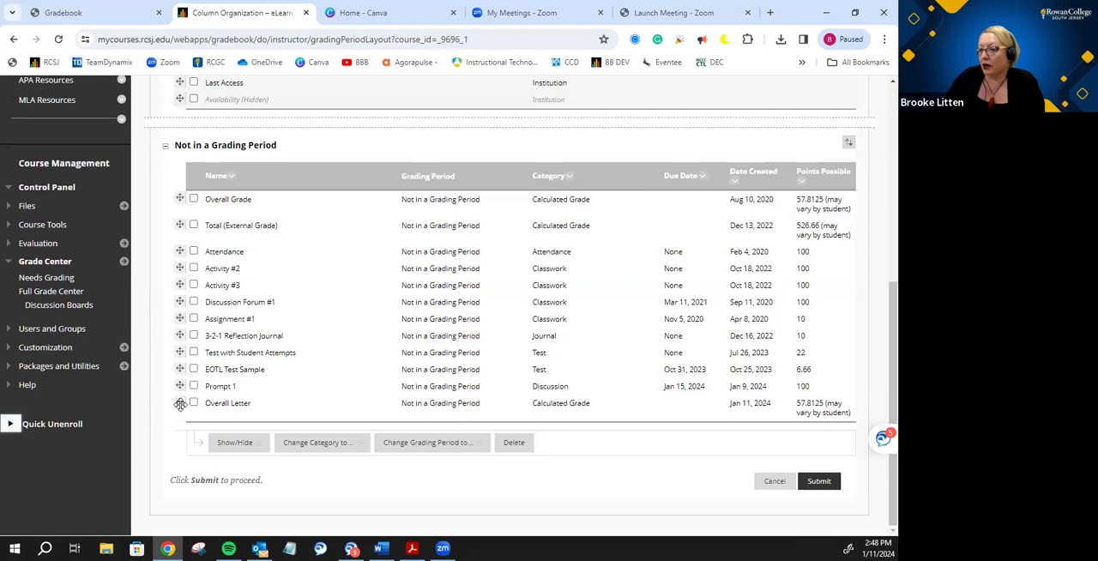
{"action": "left_click_drag", "start_coordinate": [177, 398], "coordinate": [175, 222]}
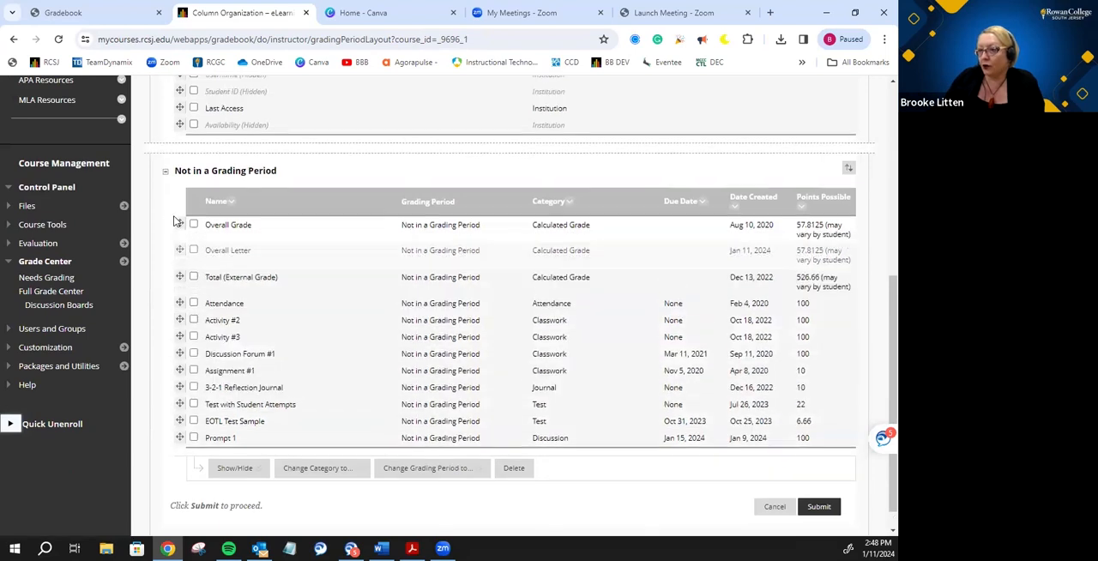
{"action": "left_click", "coordinate": [818, 506]}
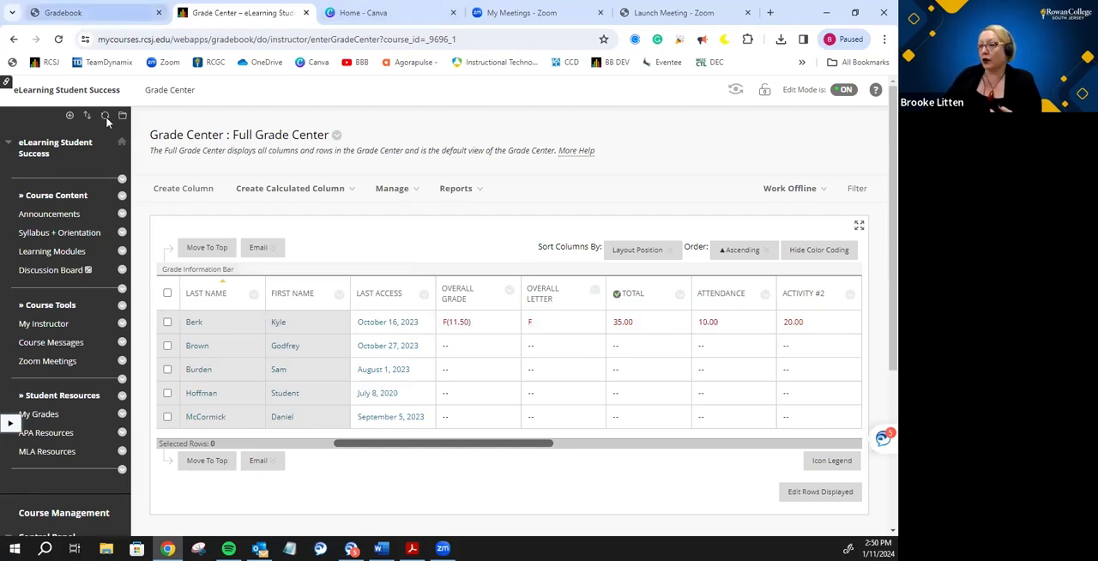
- Check the Column Organization slide in the Gradebook PDF, then examine the course's Column Organization list and leave it without saving
{"action": "left_click", "coordinate": [110, 14]}
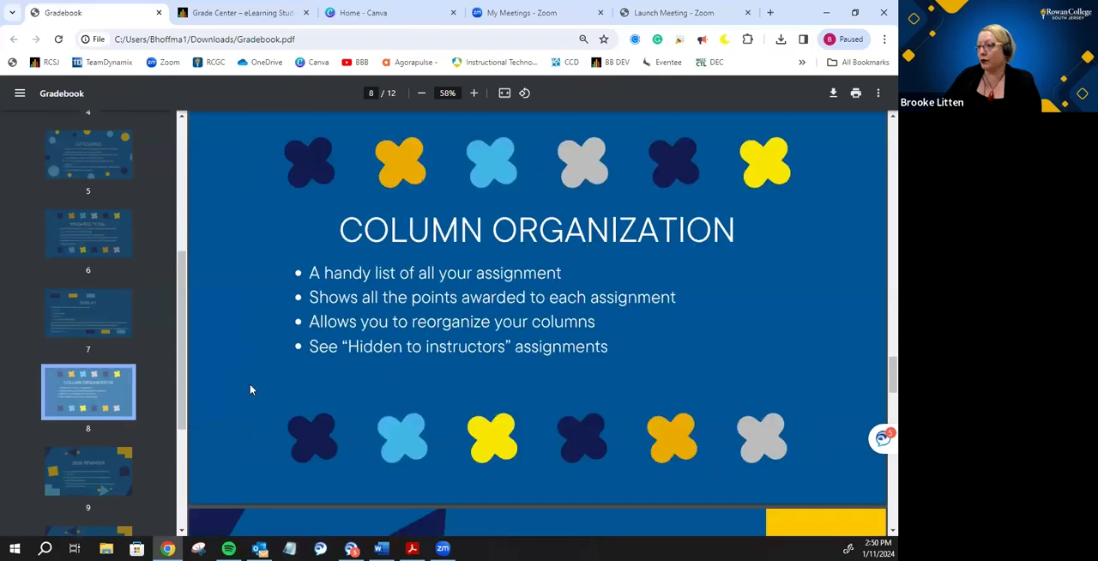
{"action": "left_click", "coordinate": [226, 19]}
{"action": "left_click", "coordinate": [405, 189]}
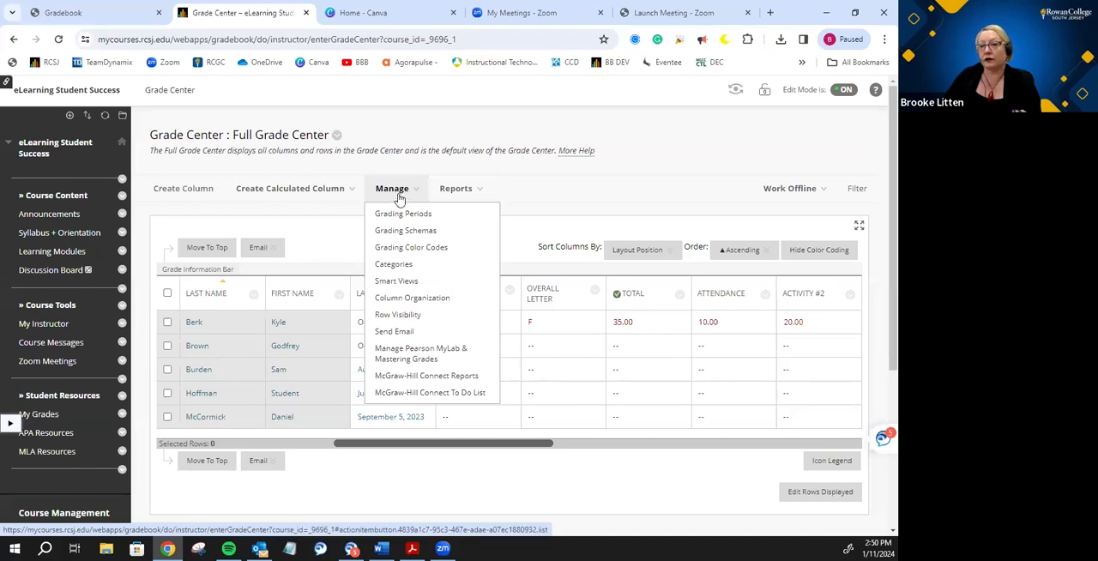
{"action": "left_click", "coordinate": [410, 300]}
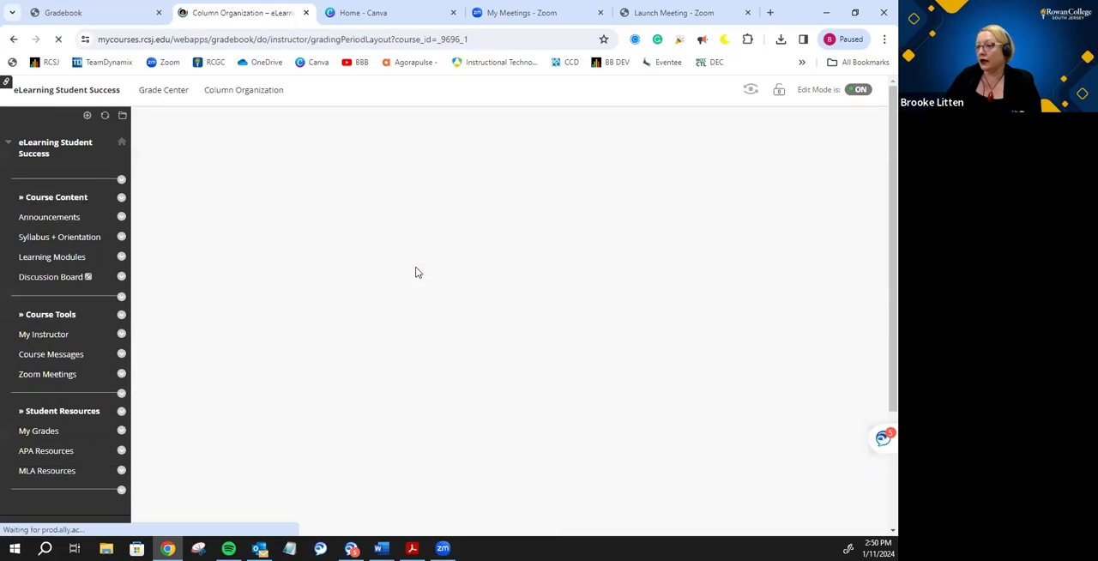
{"action": "scroll", "coordinate": [414, 266], "scroll_direction": "down", "scroll_amount": 3}
{"action": "scroll", "coordinate": [414, 262], "scroll_direction": "down", "scroll_amount": 5}
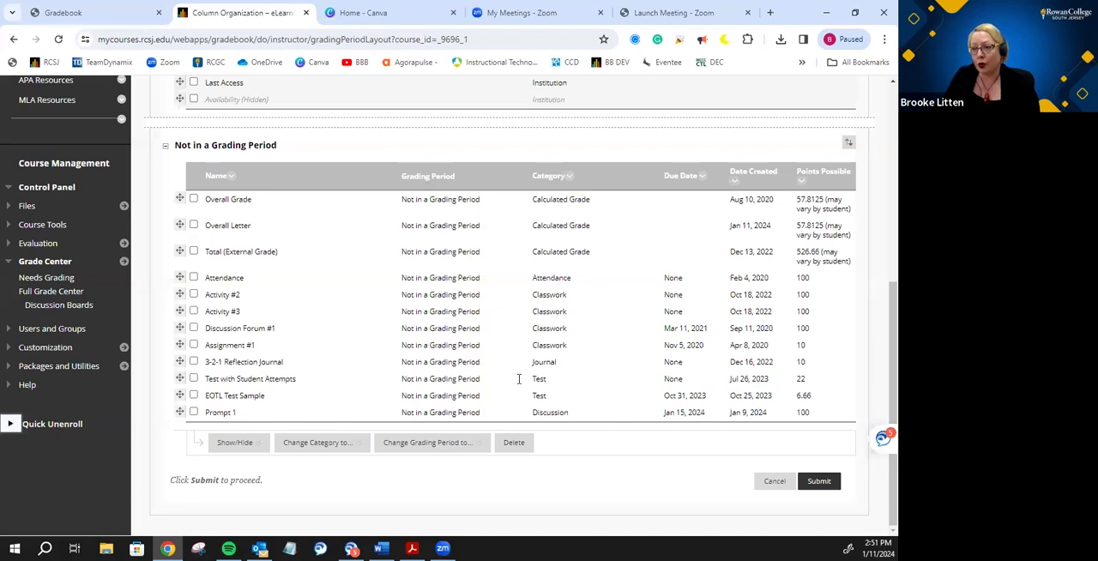
{"action": "mouse_move", "coordinate": [180, 276]}
{"action": "left_mouse_down"}
{"action": "mouse_move", "coordinate": [183, 246]}
{"action": "mouse_move", "coordinate": [180, 277]}
{"action": "left_mouse_up"}
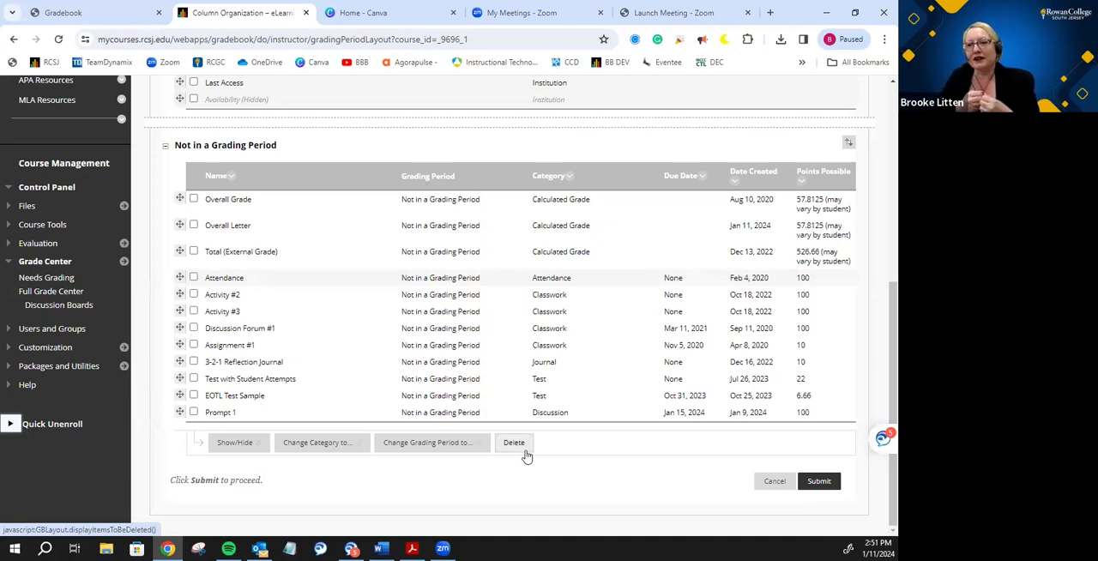
{"action": "left_click", "coordinate": [775, 478]}
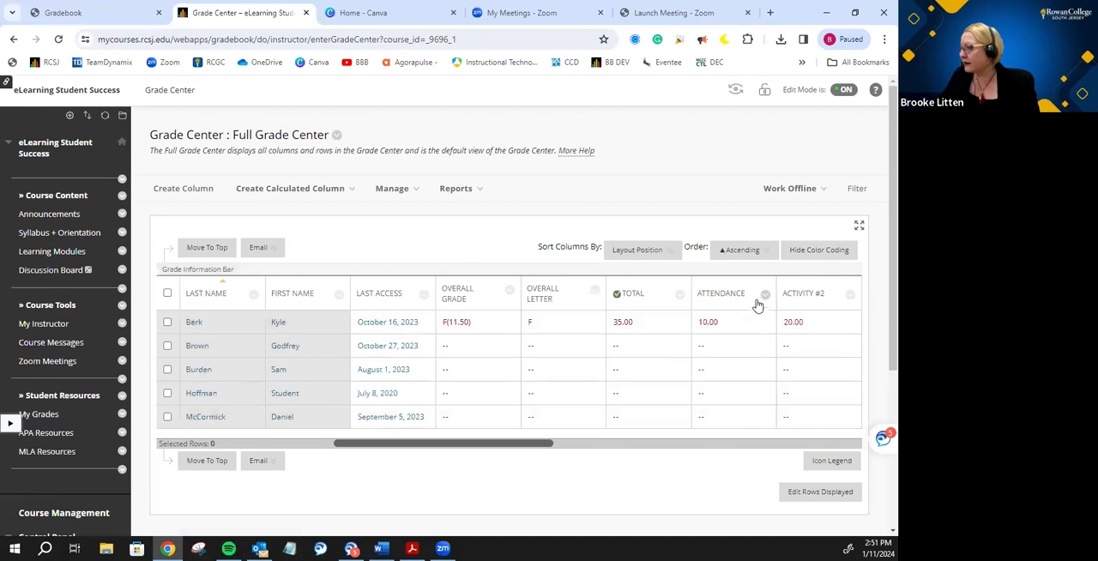
- Hide the Attendance column from the instructor view of the Full Grade Center
{"action": "left_click", "coordinate": [764, 294]}
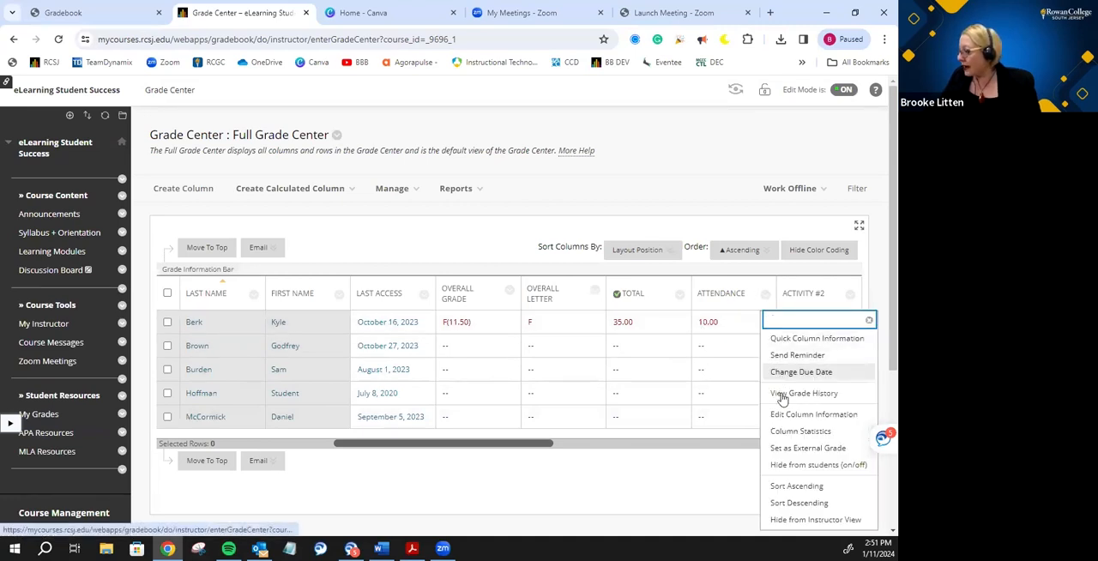
{"action": "left_click", "coordinate": [789, 520]}
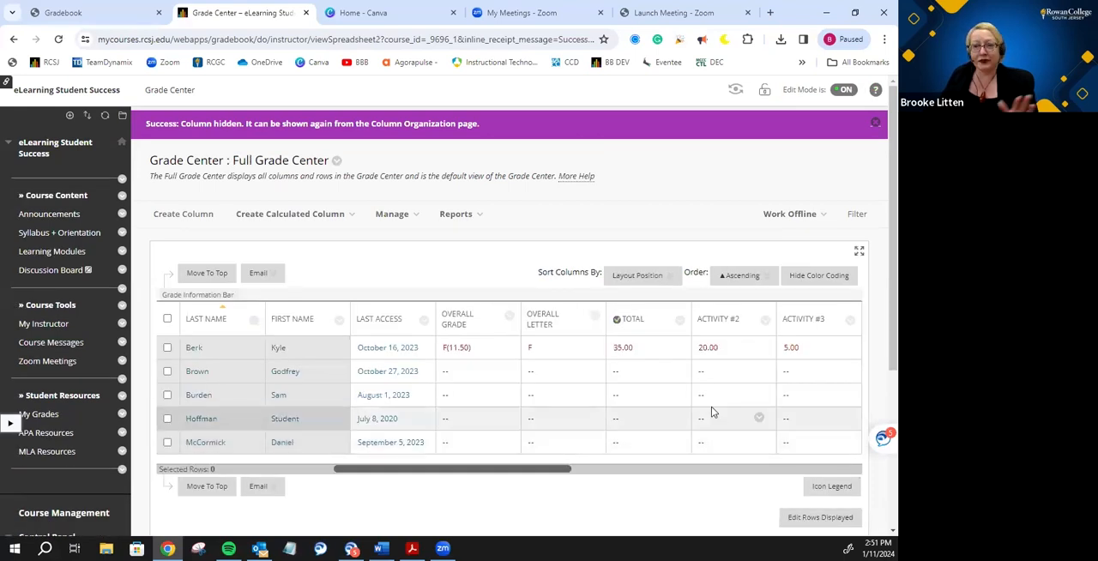
- Show the hidden Attendance column again through Column Organization and submit the change
{"action": "left_click", "coordinate": [392, 213]}
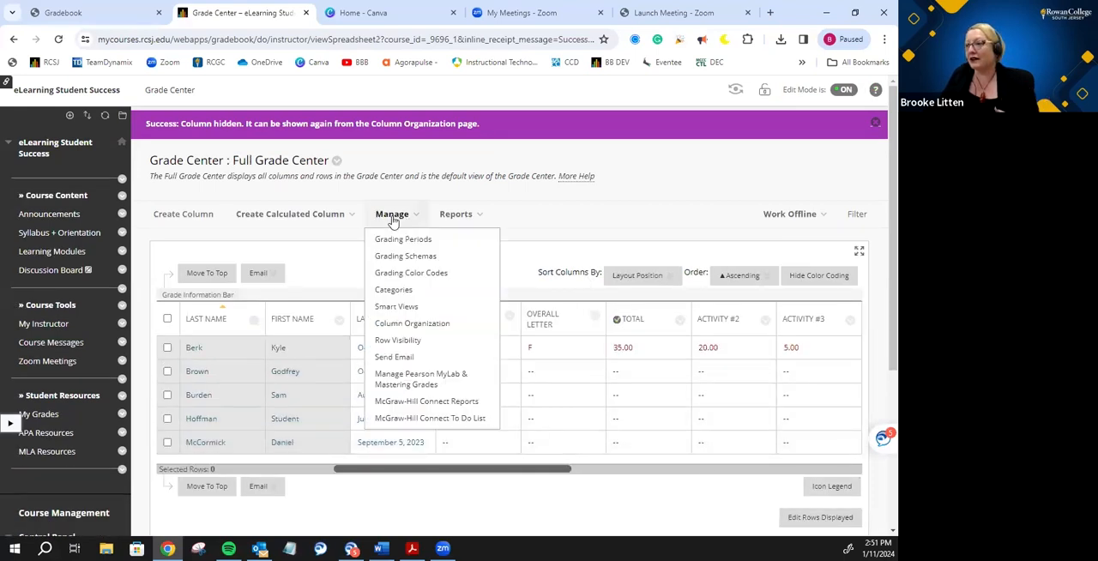
{"action": "left_click", "coordinate": [400, 322]}
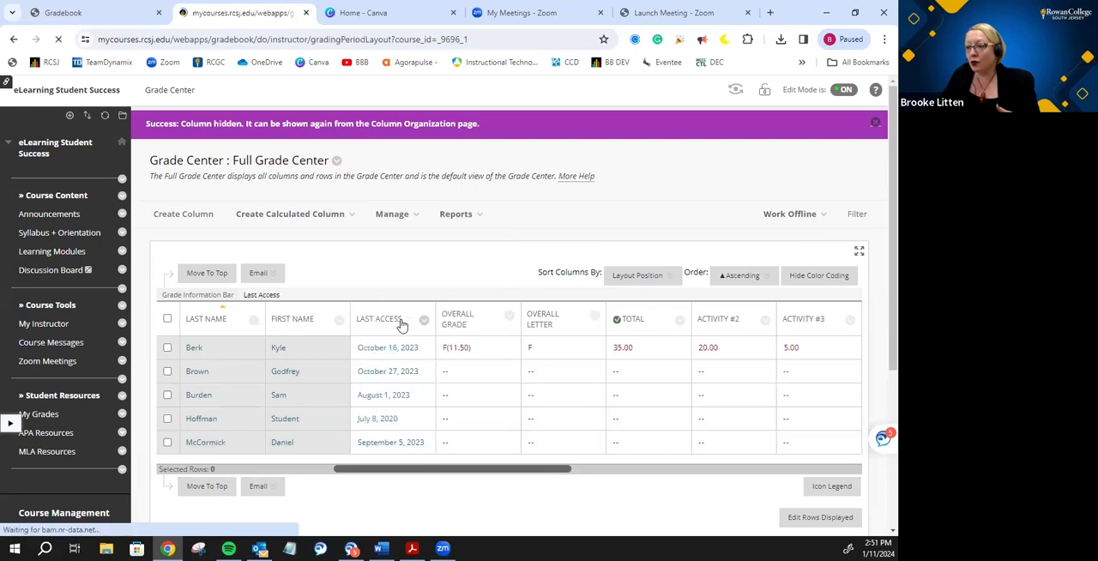
{"action": "scroll", "coordinate": [396, 318], "scroll_direction": "down", "scroll_amount": 5}
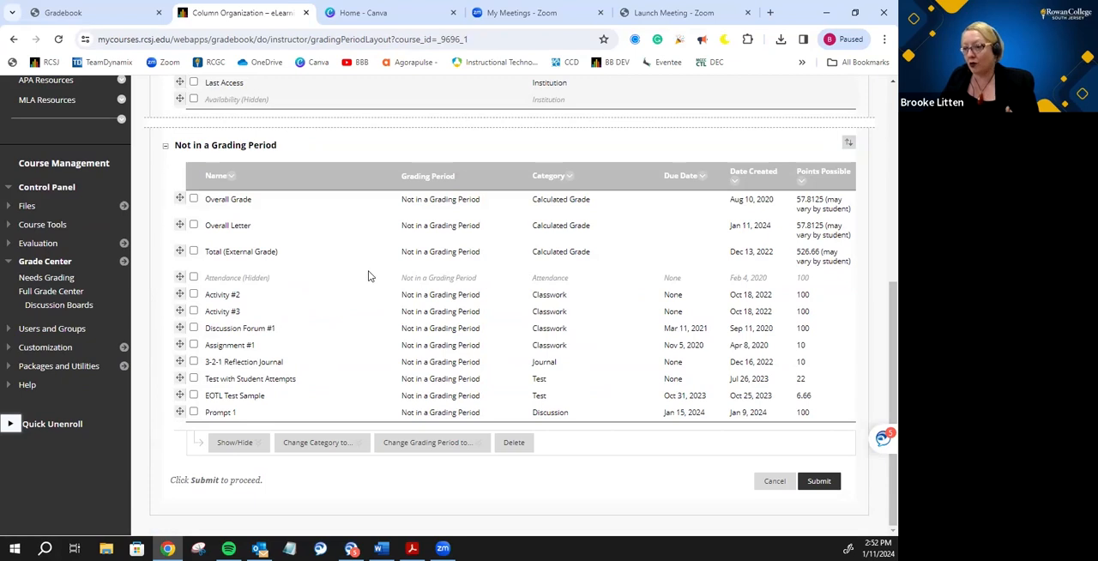
{"action": "left_click", "coordinate": [194, 277]}
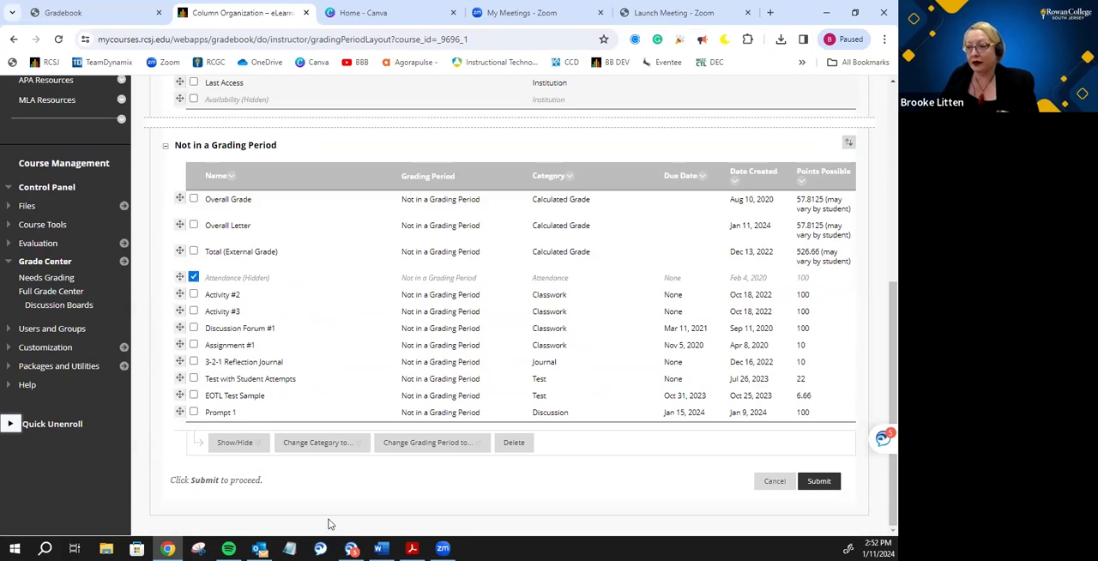
{"action": "left_click", "coordinate": [242, 443]}
{"action": "left_click", "coordinate": [254, 480]}
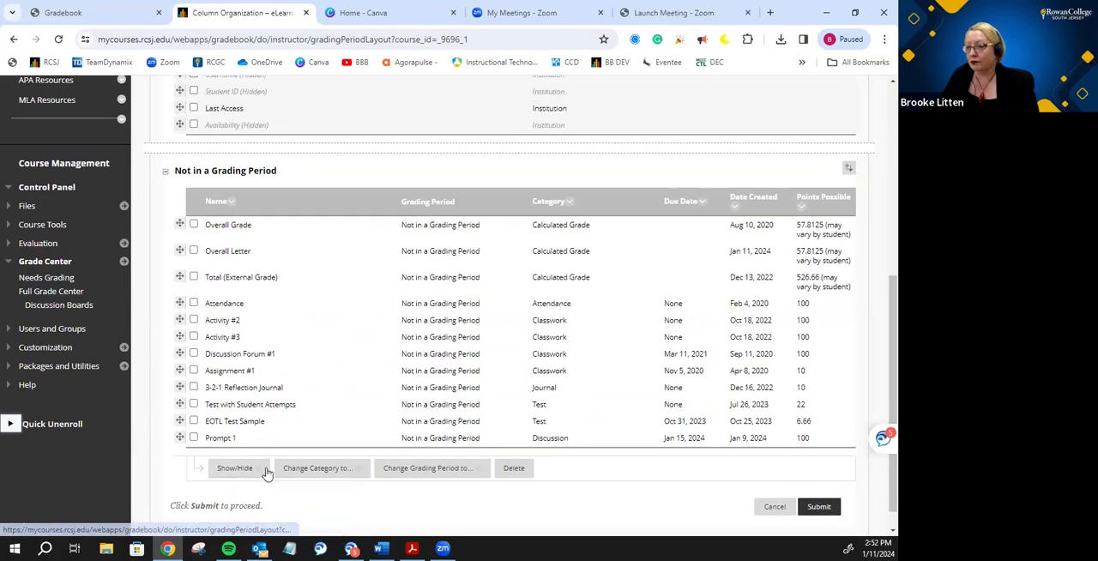
{"action": "left_click", "coordinate": [818, 506]}
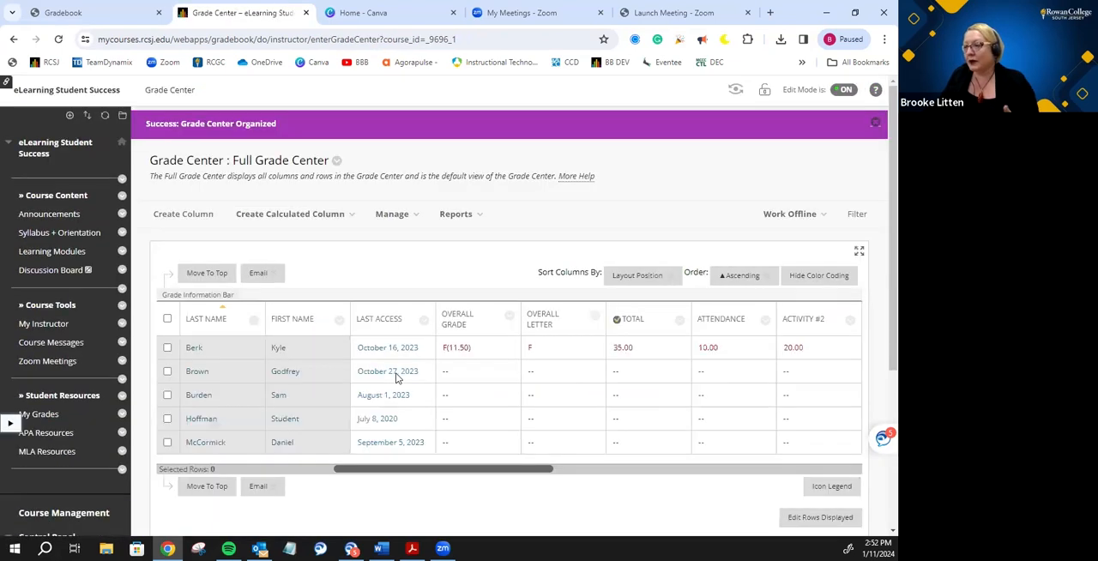
- Switch to the Gradebook PDF and display the Send Reminder slide on page 9
{"action": "left_click", "coordinate": [399, 215]}
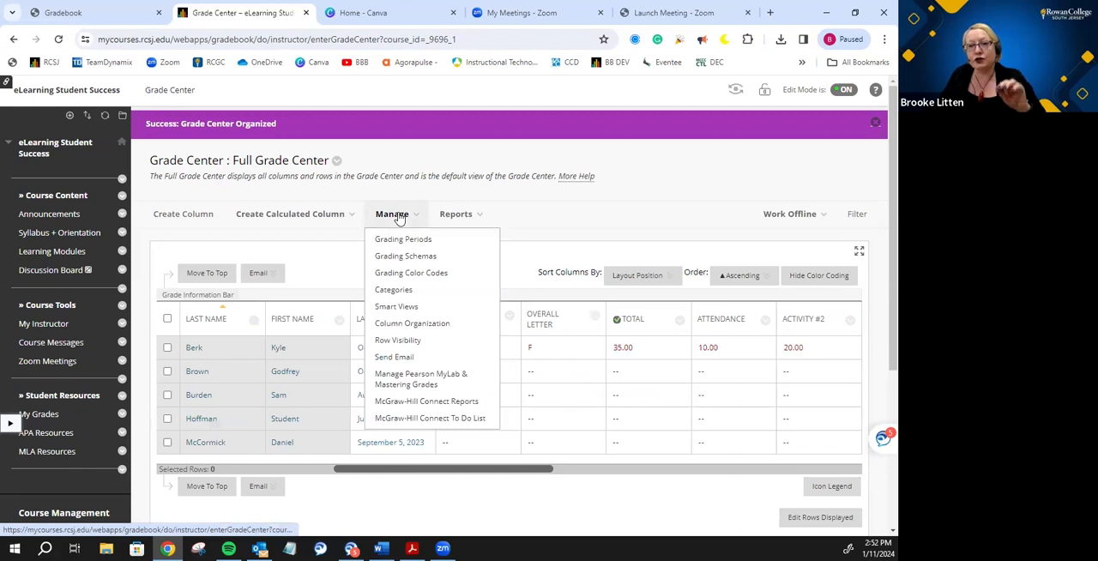
{"action": "left_click", "coordinate": [111, 16]}
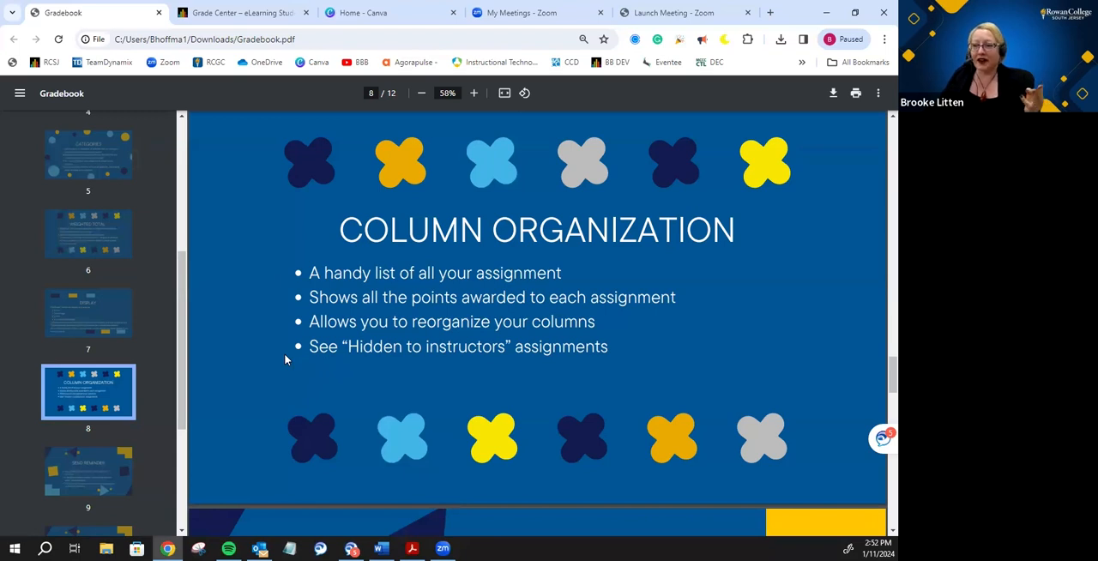
{"action": "scroll", "coordinate": [94, 375], "scroll_direction": "down", "scroll_amount": 1}
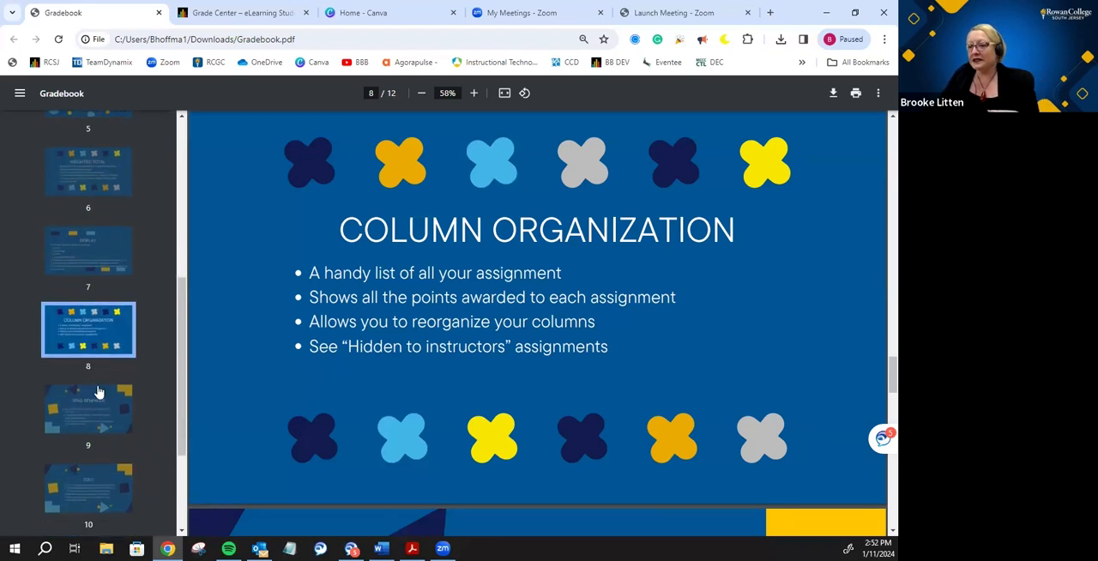
{"action": "left_click", "coordinate": [98, 405]}
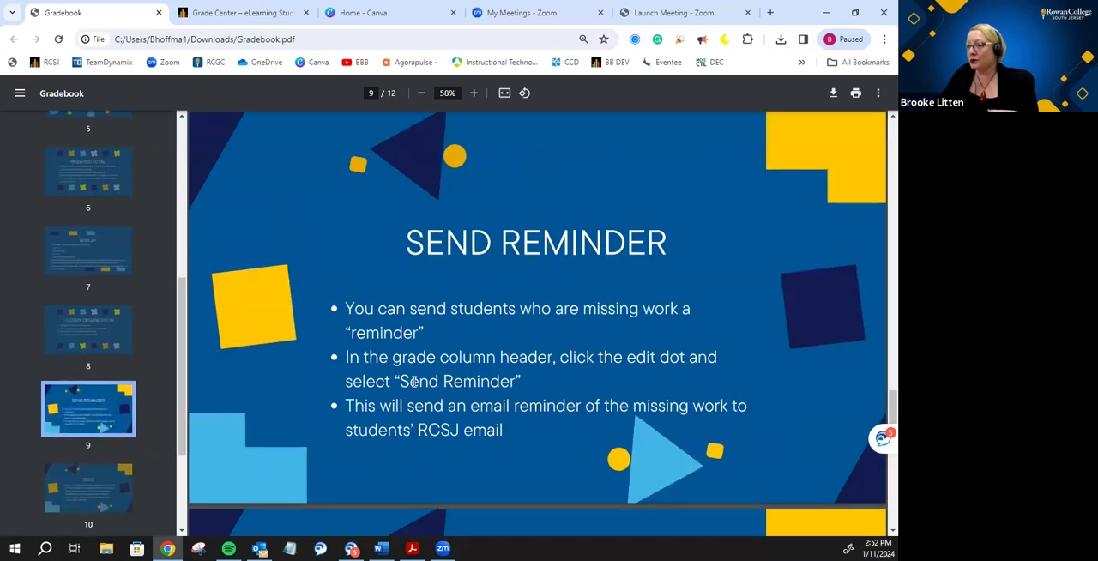
- Return to the Full Grade Center and examine the Send Reminder option for the Assignment #1 column
{"action": "left_click", "coordinate": [248, 12]}
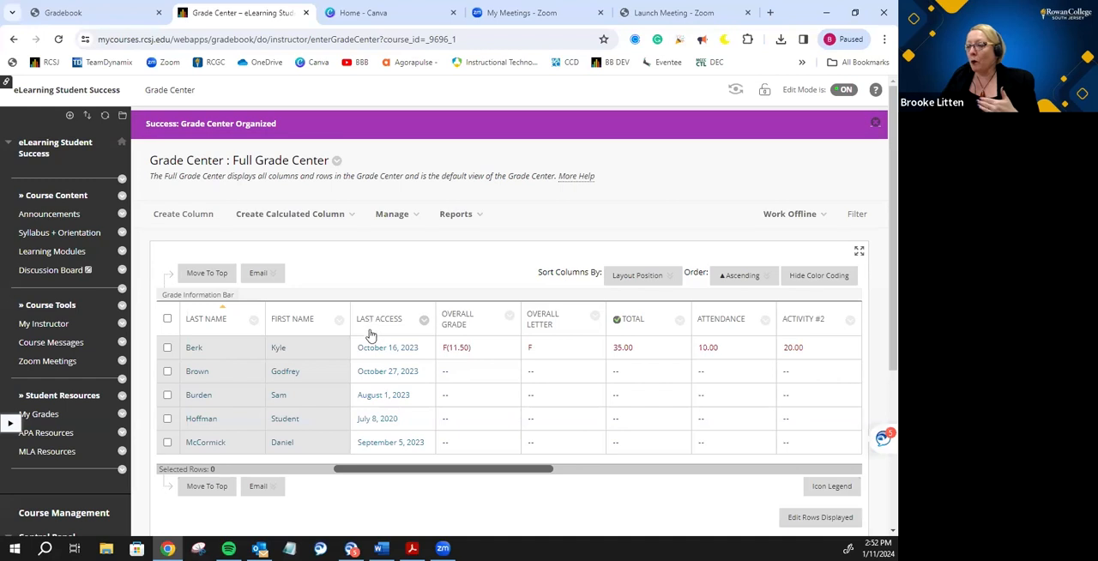
{"action": "scroll", "coordinate": [370, 339], "scroll_direction": "down", "scroll_amount": 1}
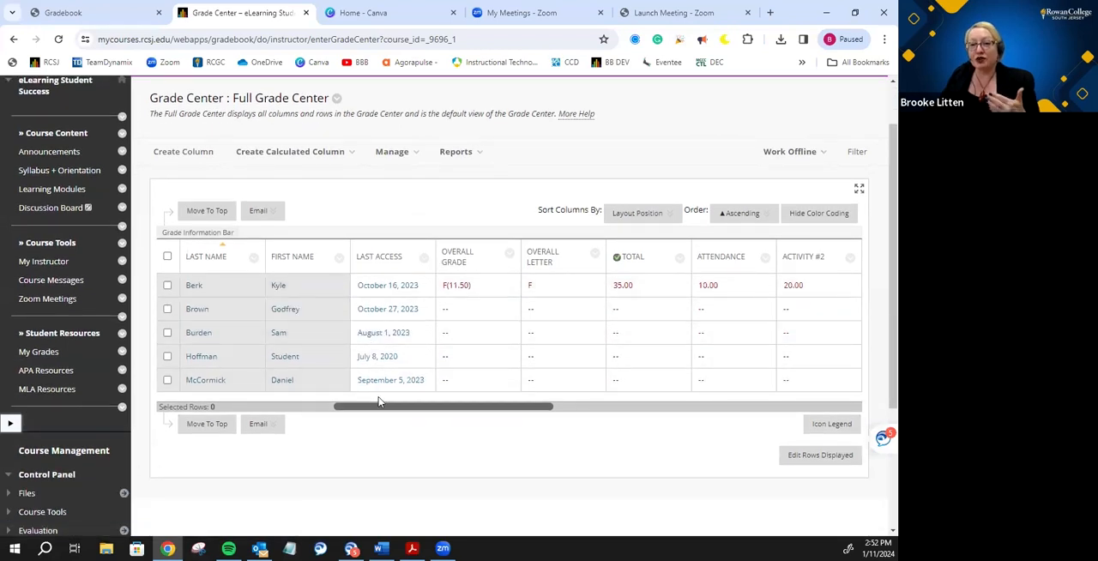
{"action": "left_click_drag", "start_coordinate": [380, 405], "coordinate": [543, 415]}
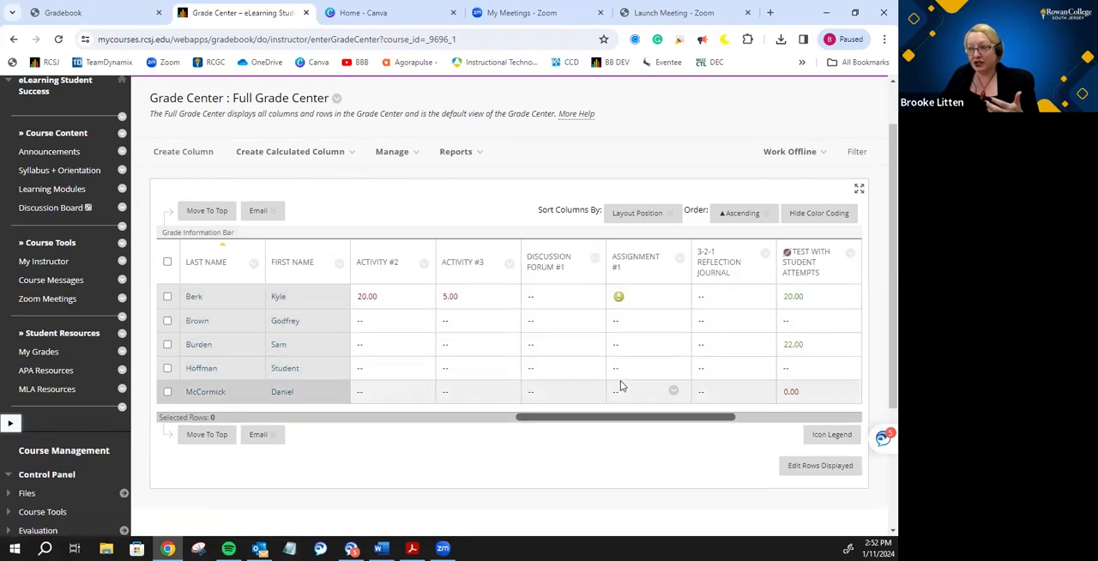
{"action": "left_click", "coordinate": [679, 260]}
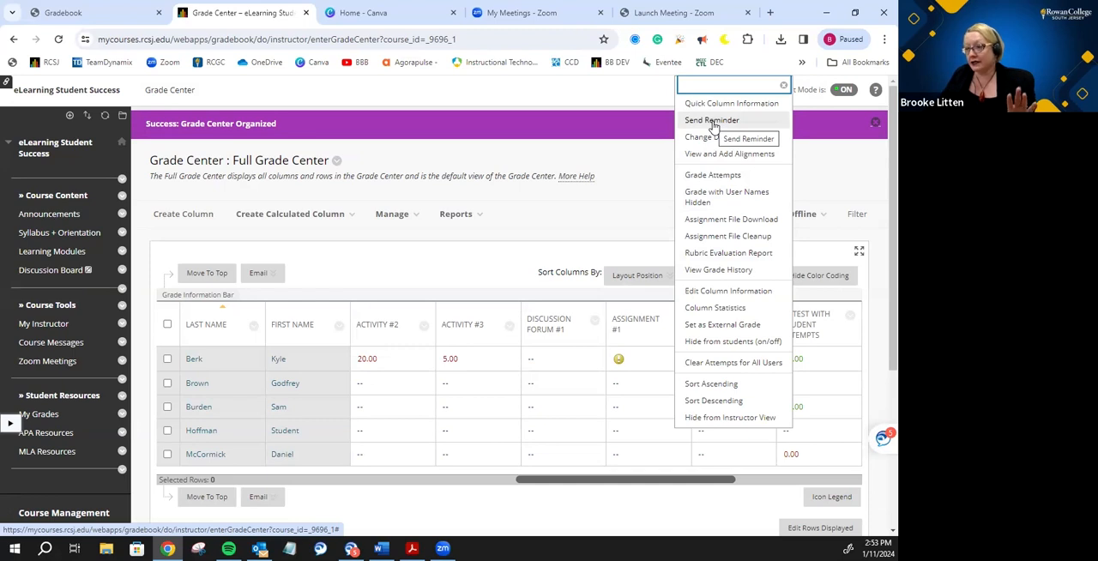
{"action": "scroll", "coordinate": [575, 251], "scroll_direction": "down", "scroll_amount": 1}
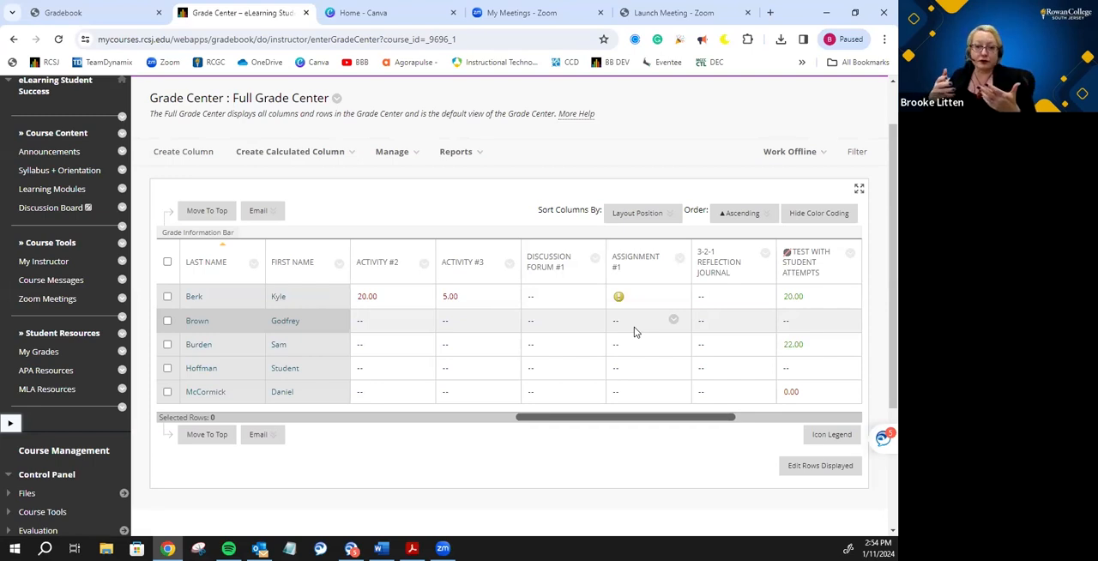
- Switch back to the Gradebook PDF and display the Zero slide on page 10
{"action": "left_click", "coordinate": [63, 12]}
{"action": "left_click", "coordinate": [64, 366]}
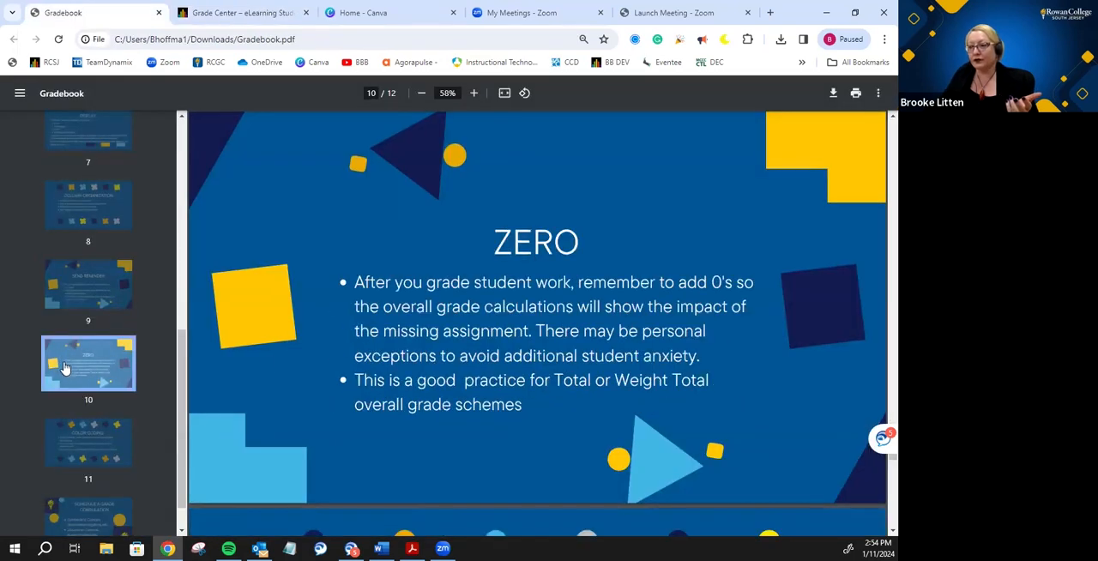